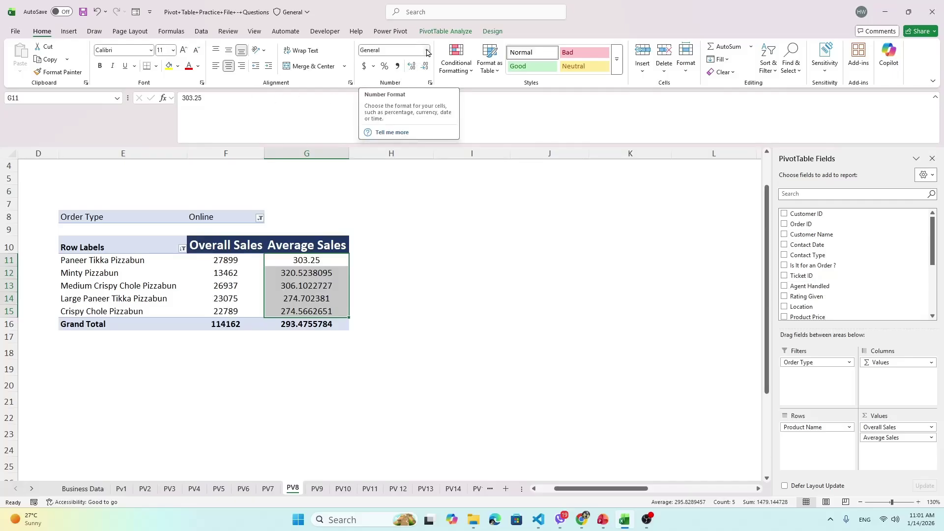
Step: Apply the Number format to the selected product cells of the Average Sales column
left_click(427, 51)
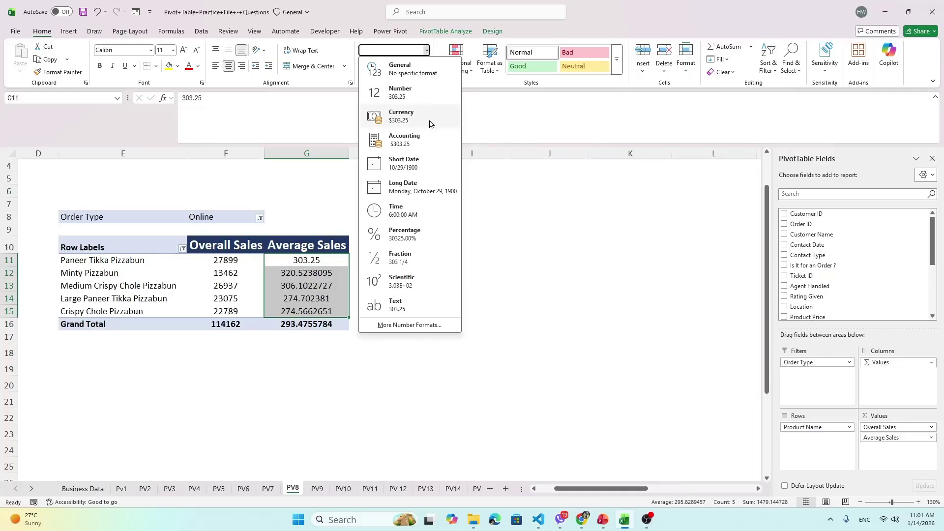
left_click(400, 94)
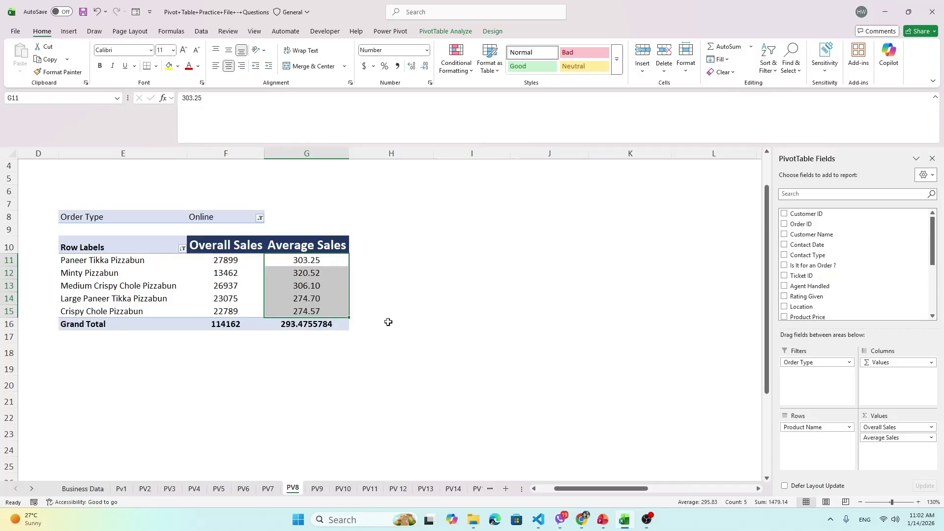
left_click(306, 326)
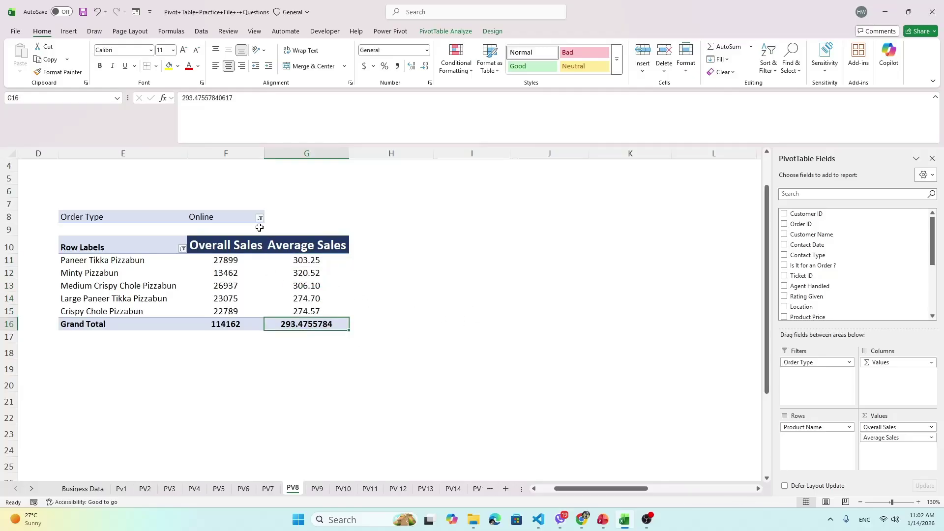
Step: Include Aloo Shots Pizzabun in the pivot table's Product Name row filter
left_click(183, 249)
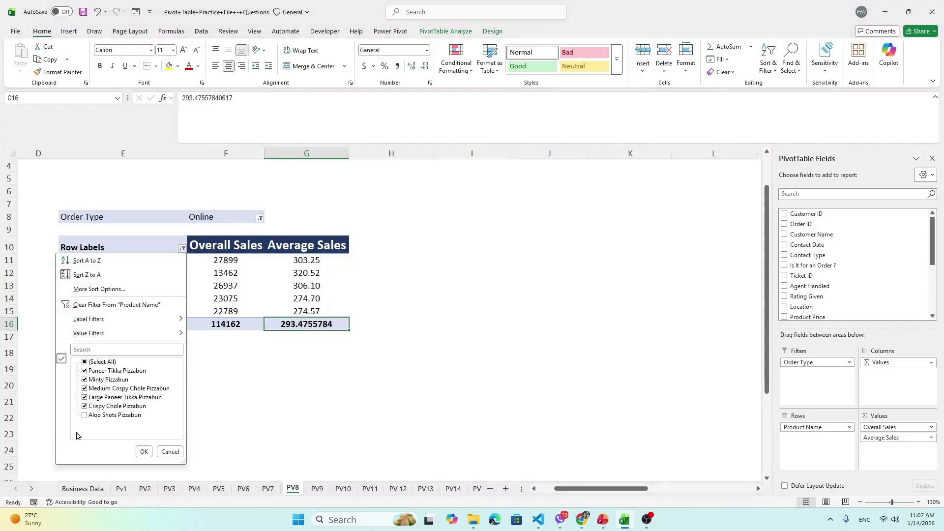
left_click(93, 417)
left_click(85, 417)
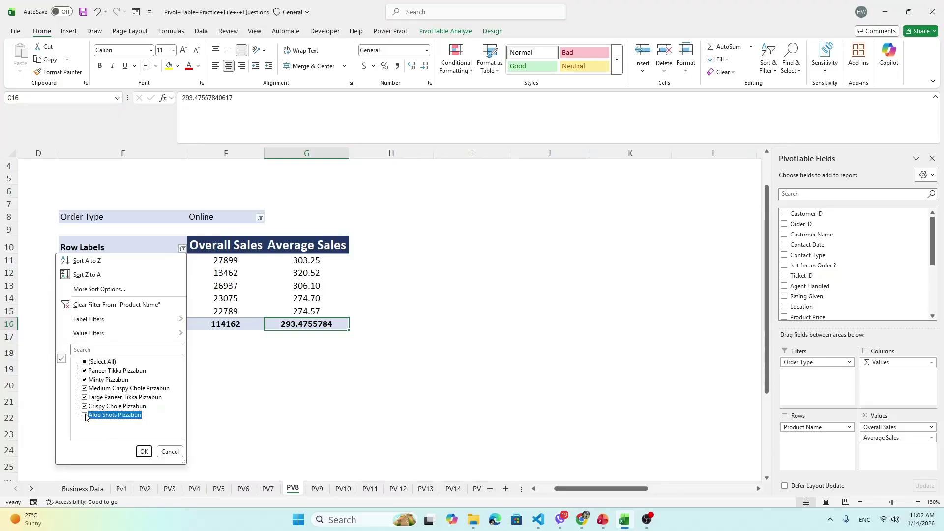
left_click(143, 452)
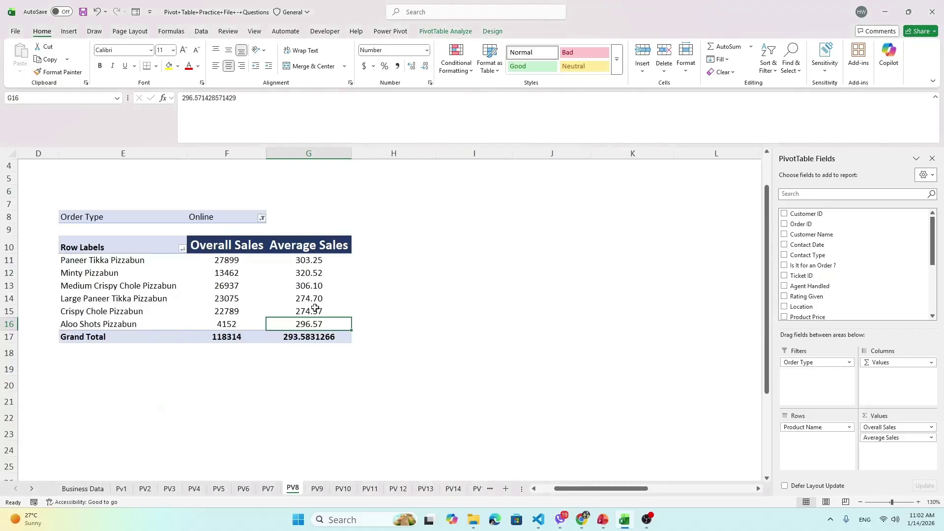
left_click(316, 339)
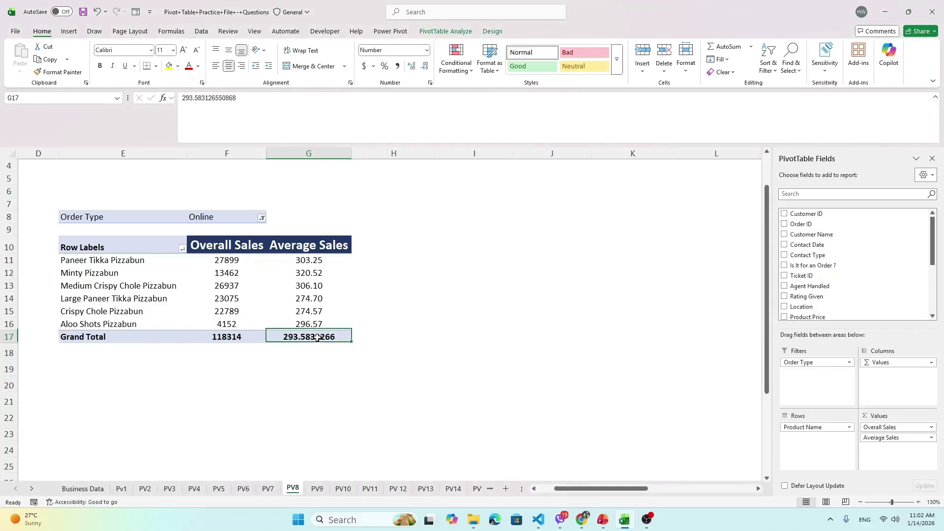
Step: Add Physical Visit to the Order Type report filter so that both order types are selected
left_click(263, 218)
left_click(262, 220)
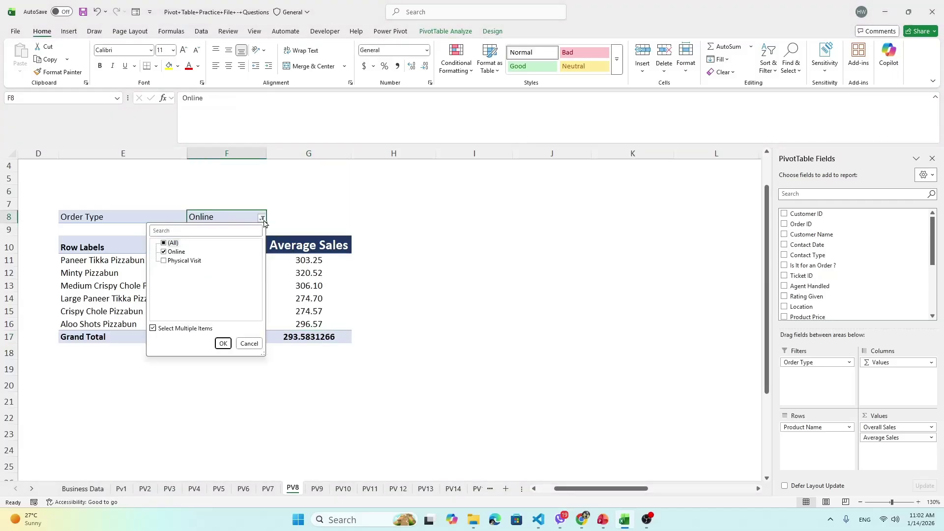
left_click(168, 263)
left_click(222, 343)
left_click(311, 286)
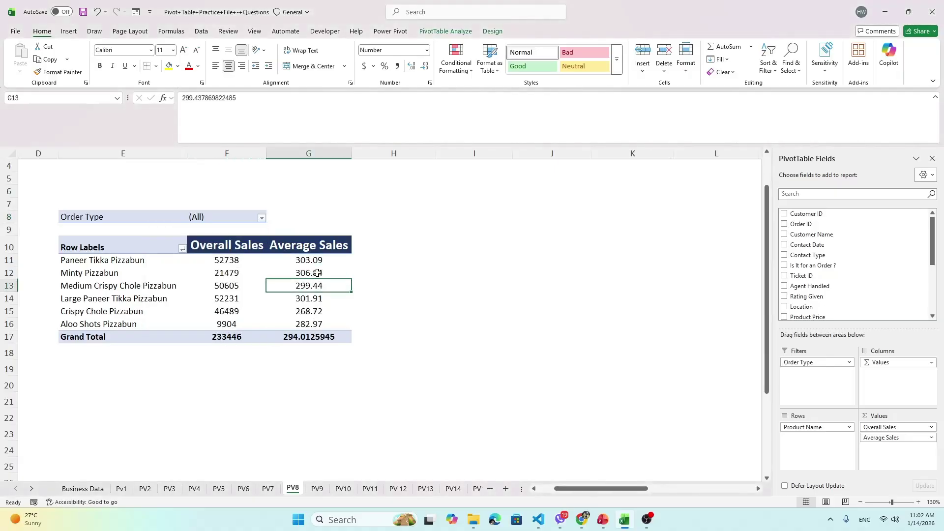
Step: Undo the Order Type and Product Name filter changes and the cell-level Number format
key("ctrl+z")
key("ctrl+z")
key("ctrl+z")
key("ctrl+z")
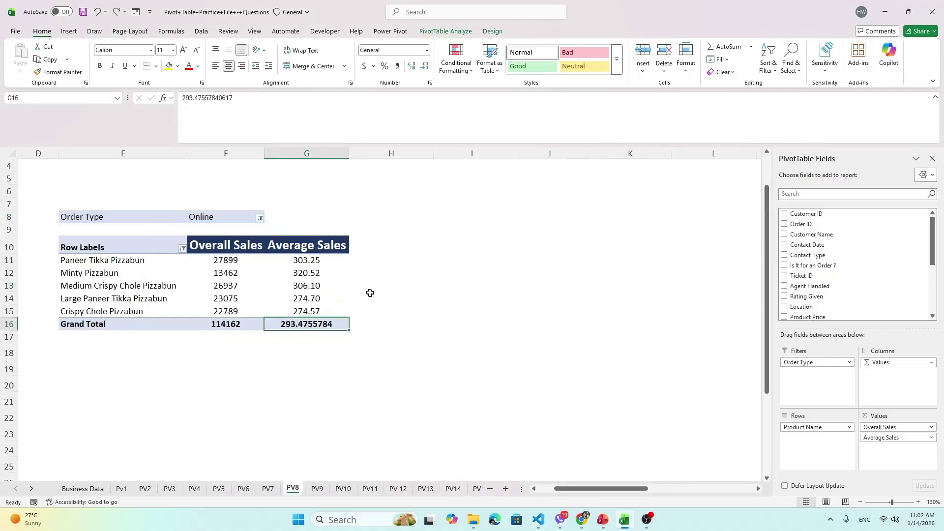
Step: Set the number format of the whole Average Sales value field to Number with 2 decimal places
scroll(352, 294, "down", 1)
scroll(319, 279, "up", 1)
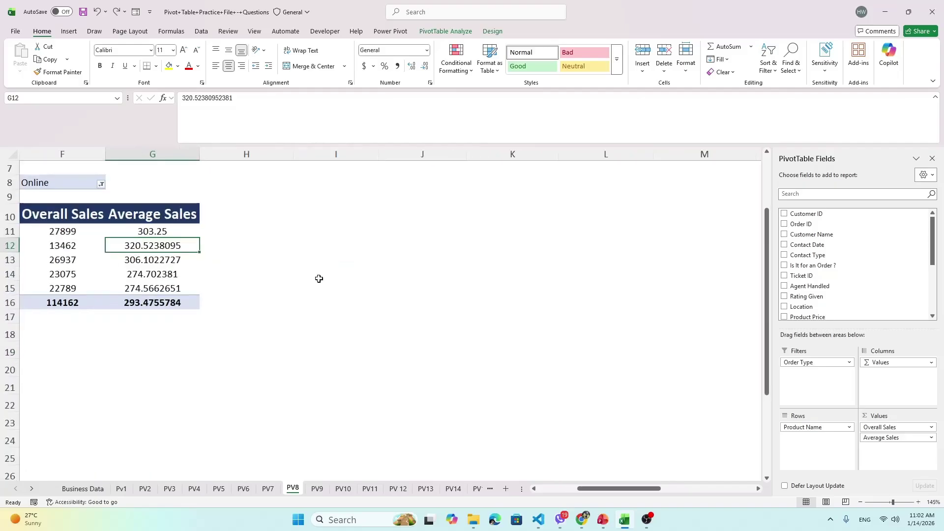
left_click_drag(619, 488, 579, 488)
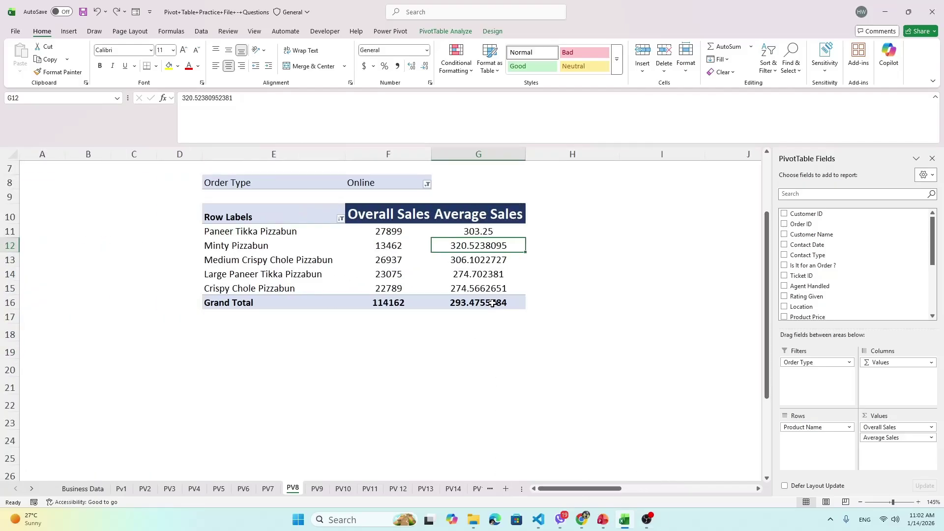
left_click(477, 271)
left_click(487, 248)
right_click(486, 249)
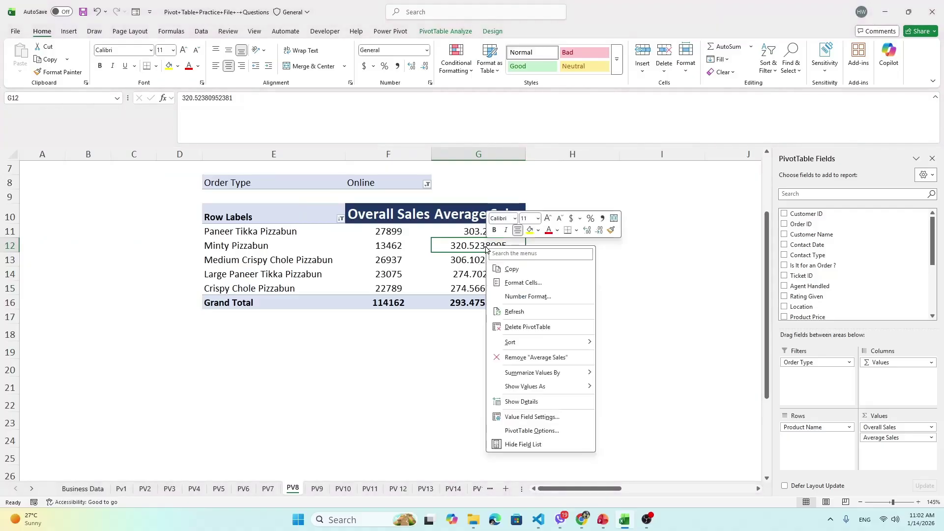
left_click(521, 297)
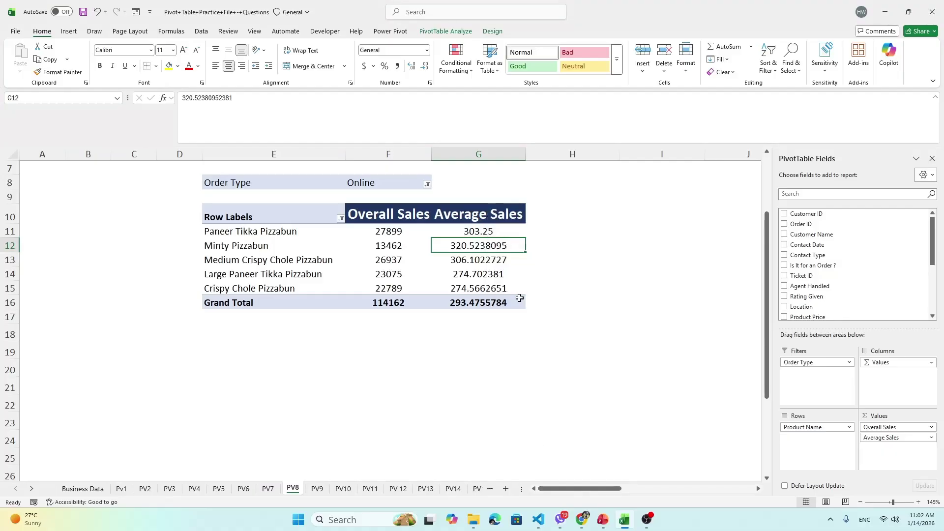
left_click(413, 224)
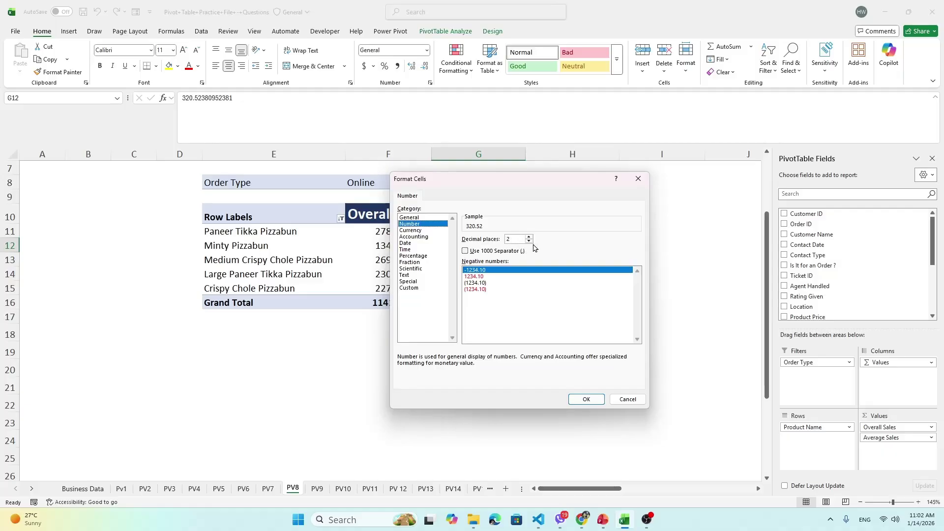
left_click(586, 399)
left_click(493, 304)
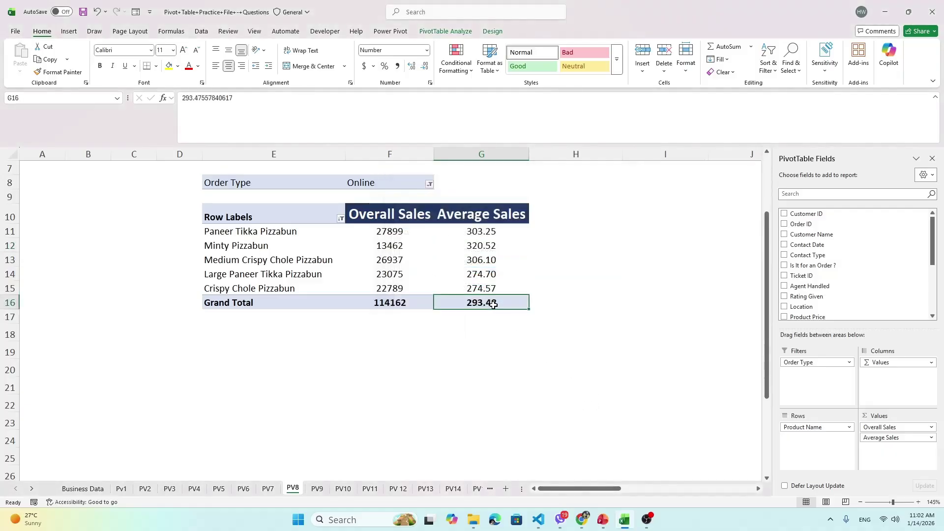
left_click(486, 272)
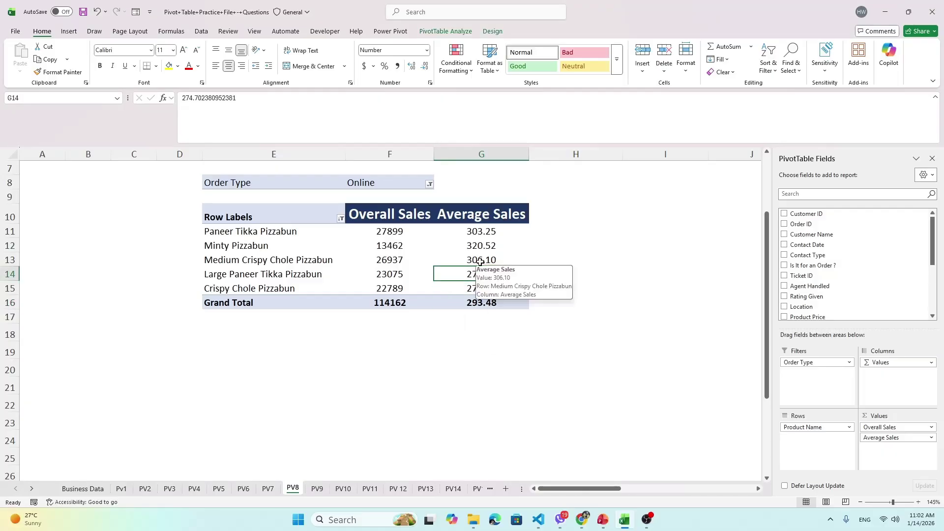
Step: Open the PV9 sheet and check the topic list in the slideshow before returning to PV9
left_click(316, 489)
left_click(188, 249)
key("alt+Tab")
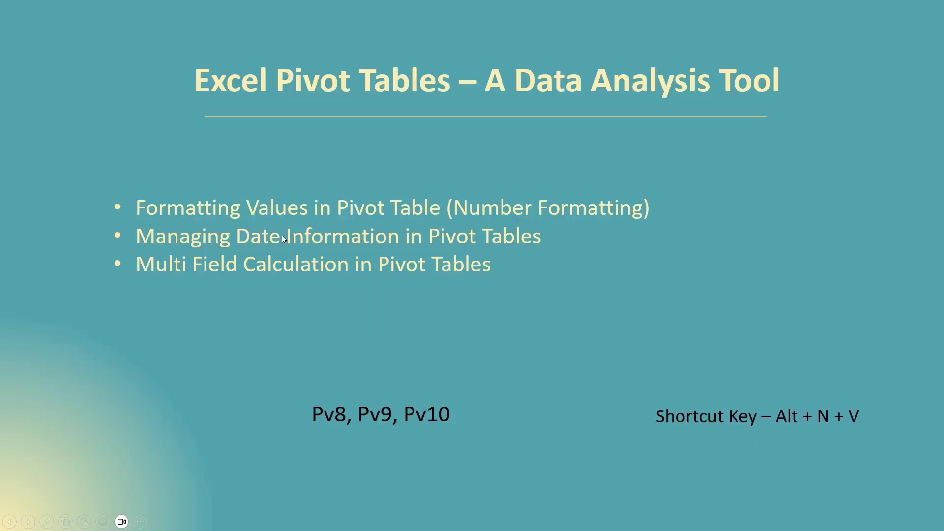
key("alt+Tab")
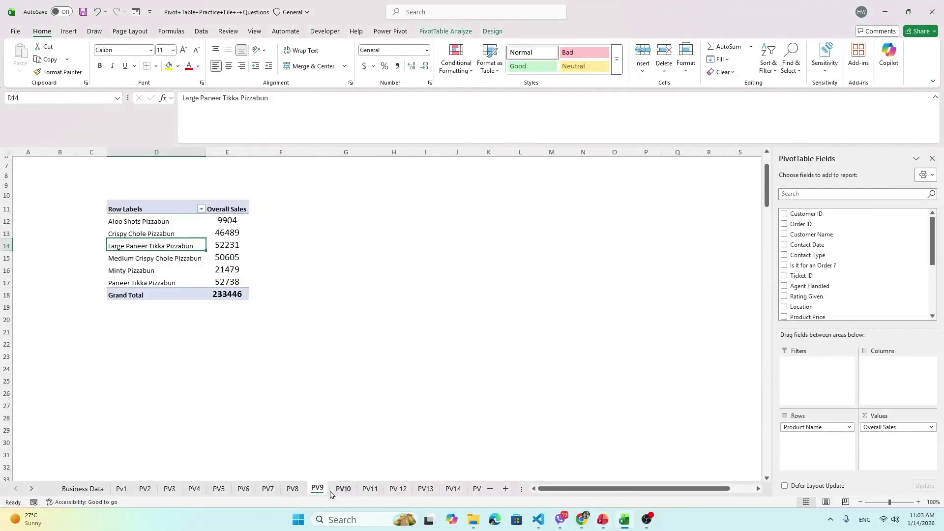
left_click(294, 489)
left_click(318, 489)
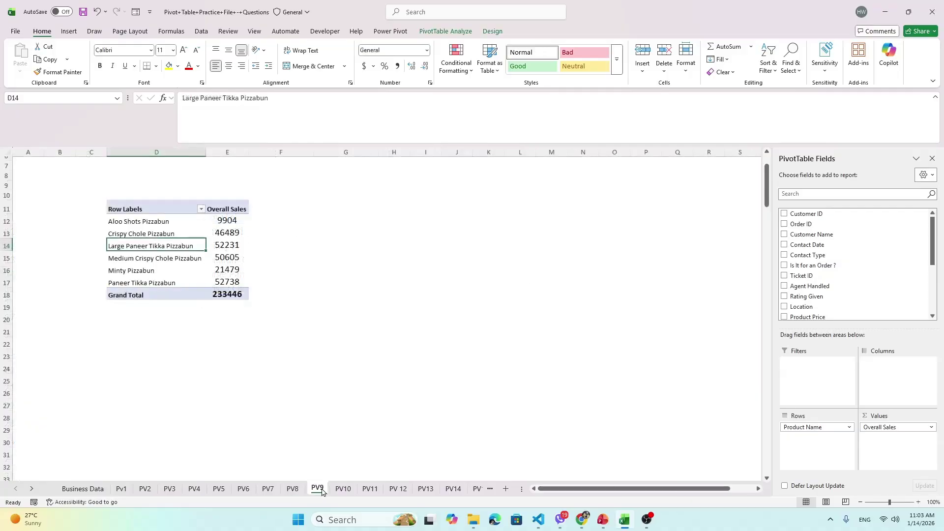
Step: Remove the Product Name field from the rows of the PV9 pivot table, leaving only Overall Sales
left_click(163, 234)
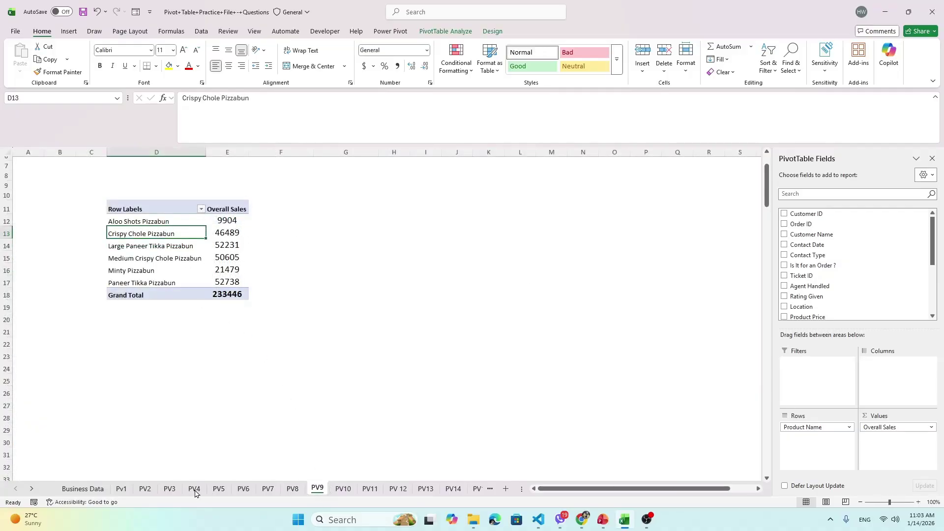
left_click(261, 333)
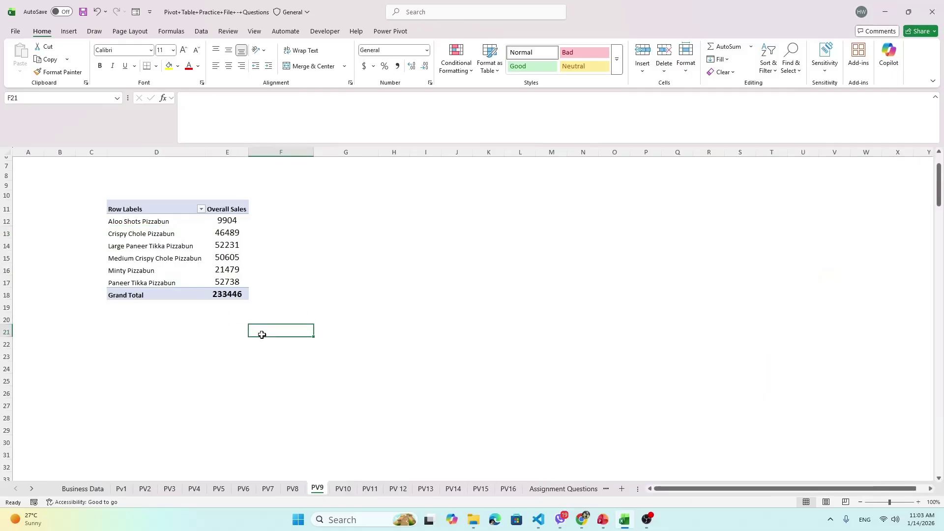
left_click(224, 245)
left_click(163, 247)
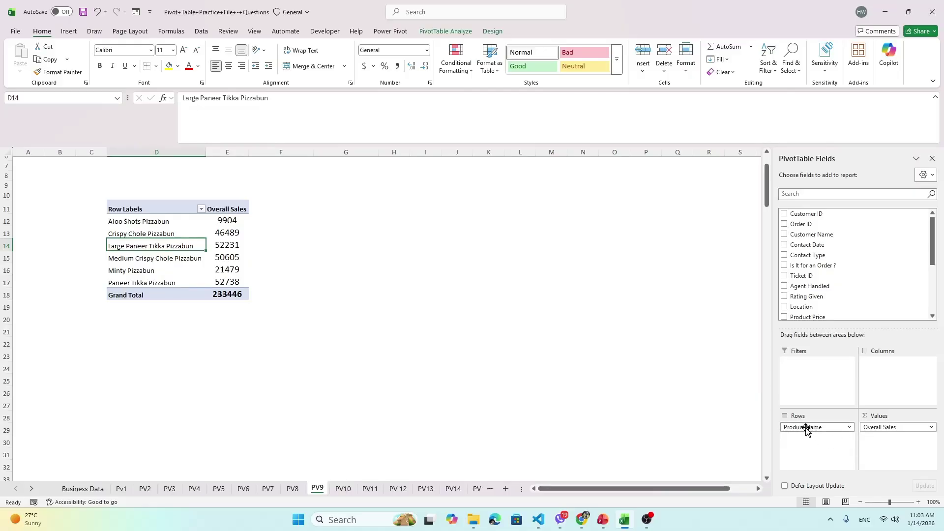
left_click(819, 441)
left_click_drag(811, 428, 642, 377)
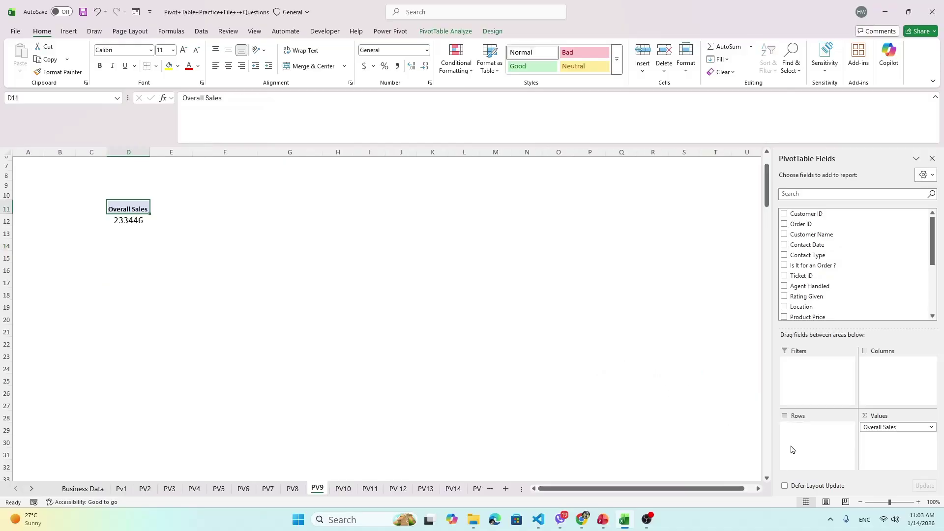
key("ctrl+z")
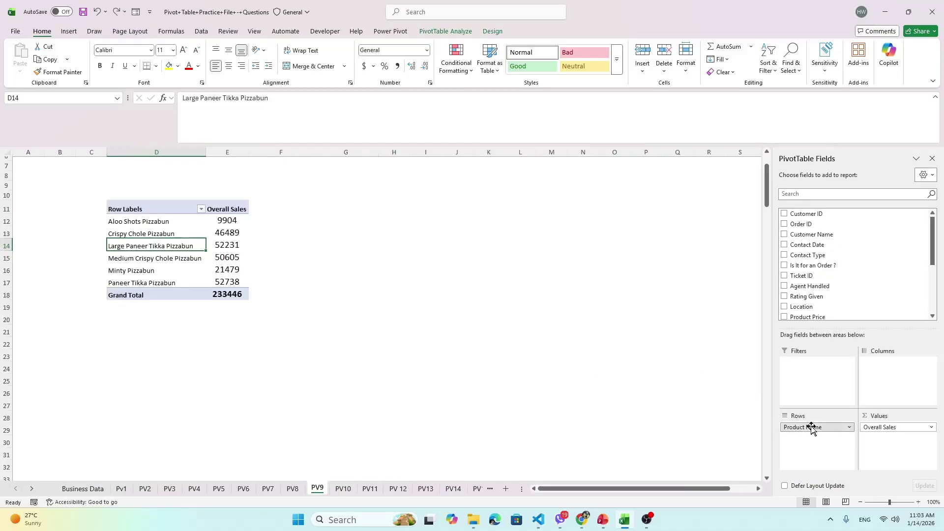
left_click_drag(812, 428, 812, 269)
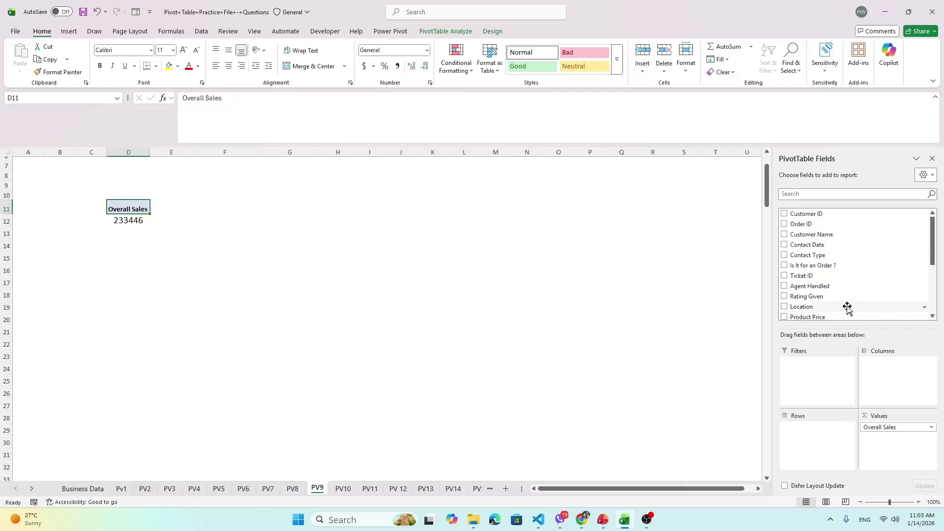
Step: Widen the Contact Date column on the Business Data sheet and examine its dates
key("alt+Tab")
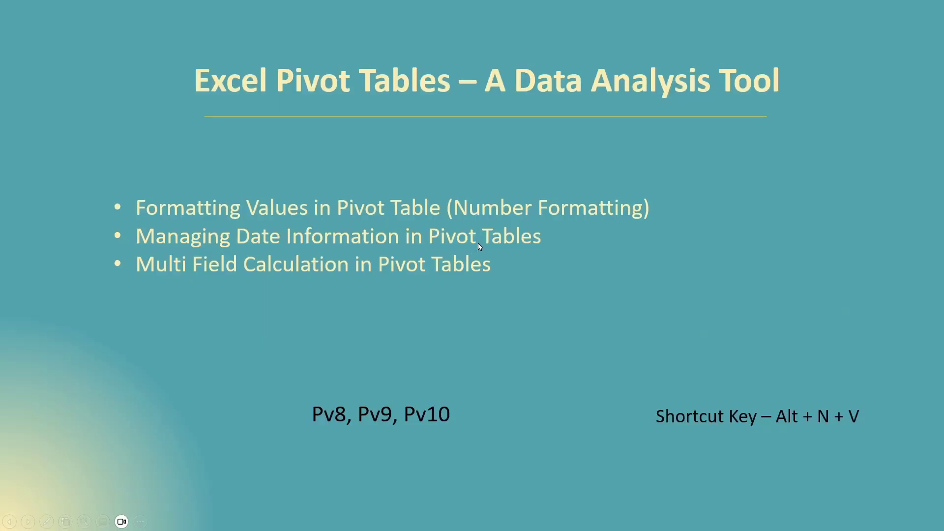
key("alt+Tab")
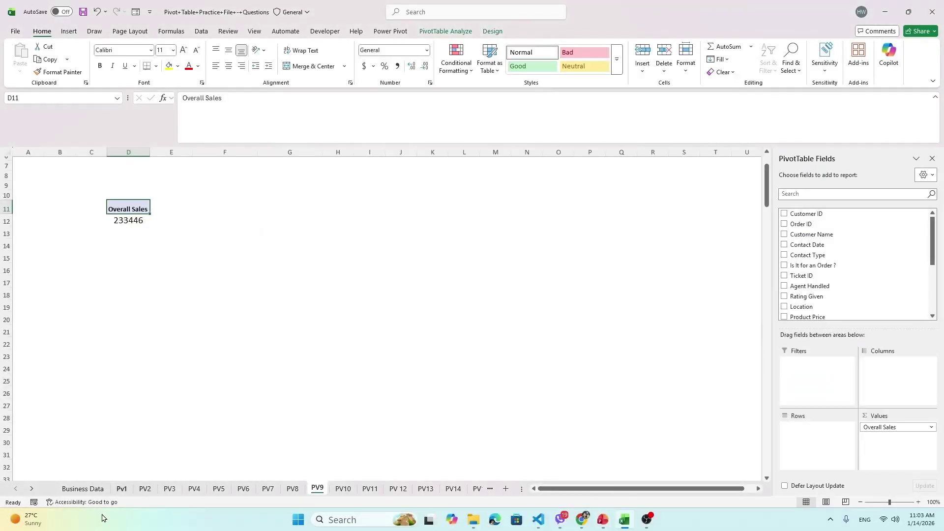
left_click(83, 489)
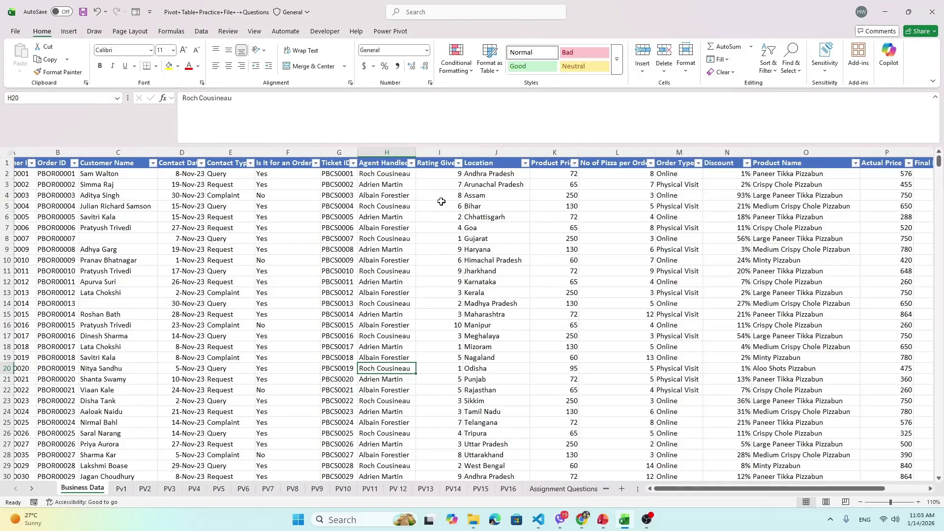
left_click(181, 152)
left_click_drag(203, 149, 251, 148)
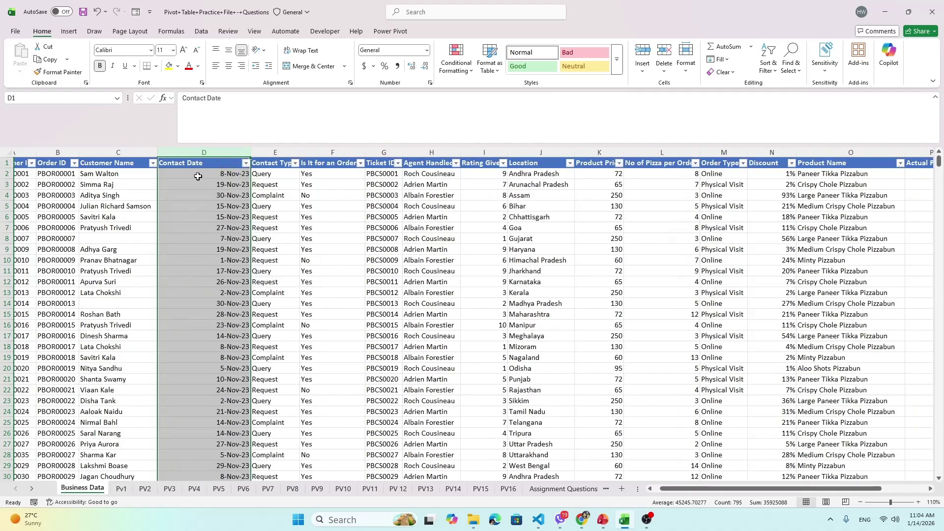
left_click(193, 164)
scroll(273, 214, "up", 3)
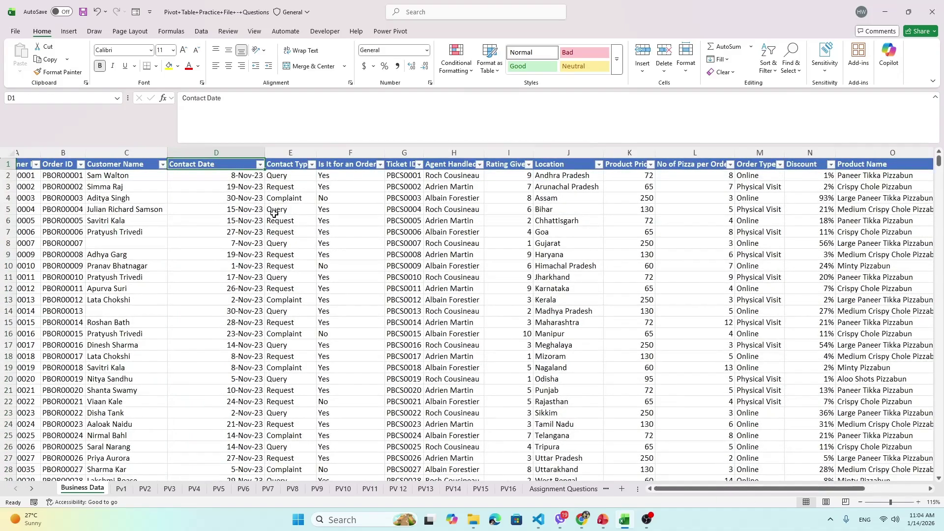
scroll(304, 238, "up", 1)
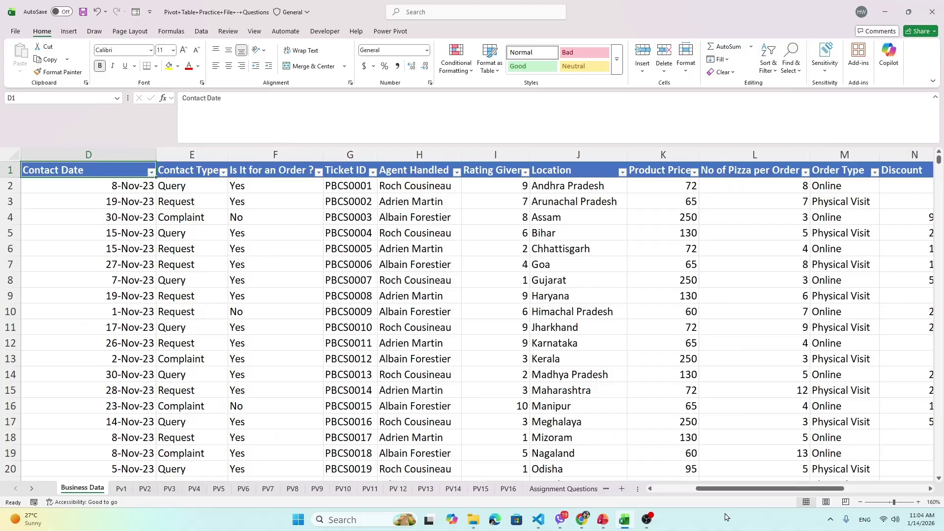
left_click_drag(708, 489, 665, 488)
scroll(381, 257, "down", 1)
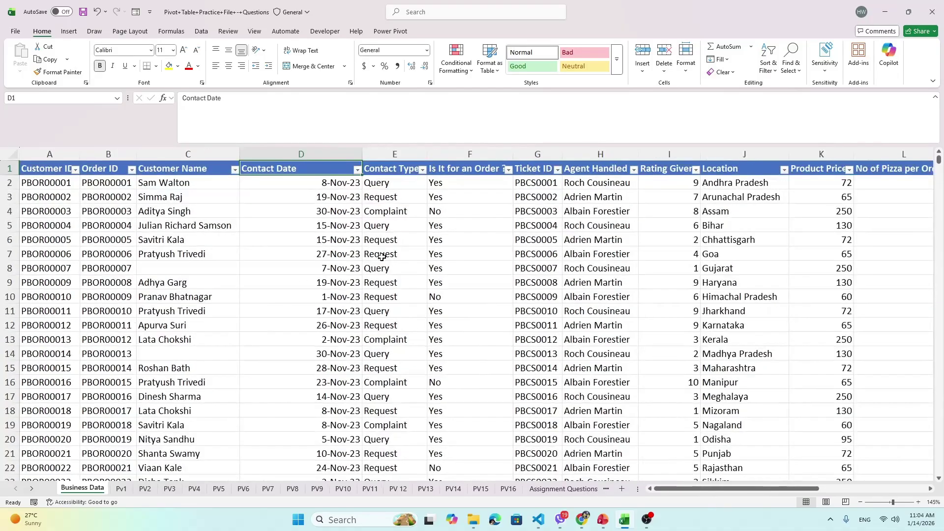
Step: Add the Contact Date field to the rows of the pivot table on the PV9 sheet
left_click(317, 489)
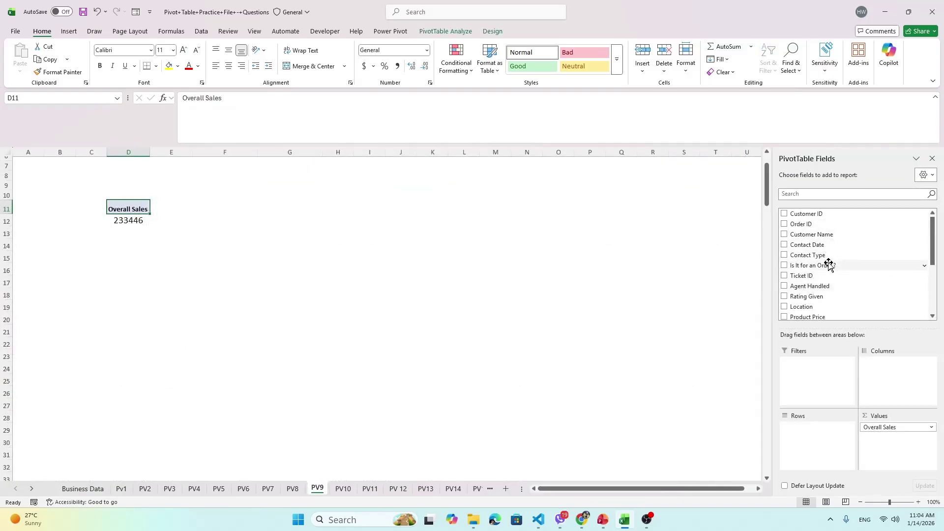
left_click(798, 246)
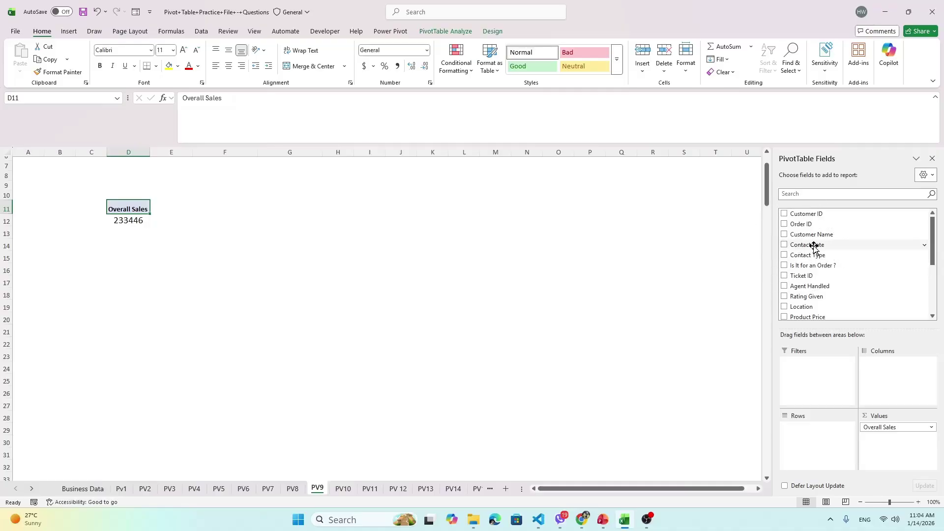
left_click_drag(813, 244, 809, 458)
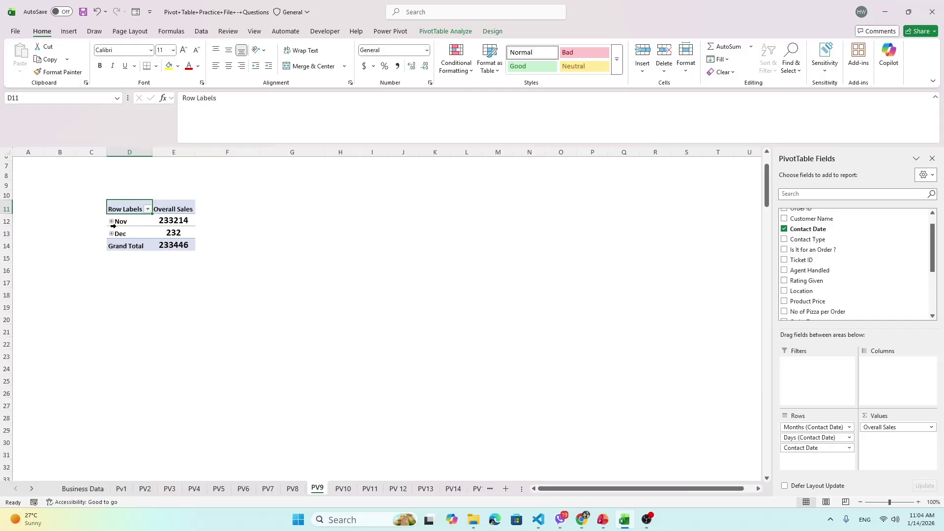
Step: Check the Contact Date column on the Business Data sheet against the automatically grouped row fields on PV9
left_click(83, 488)
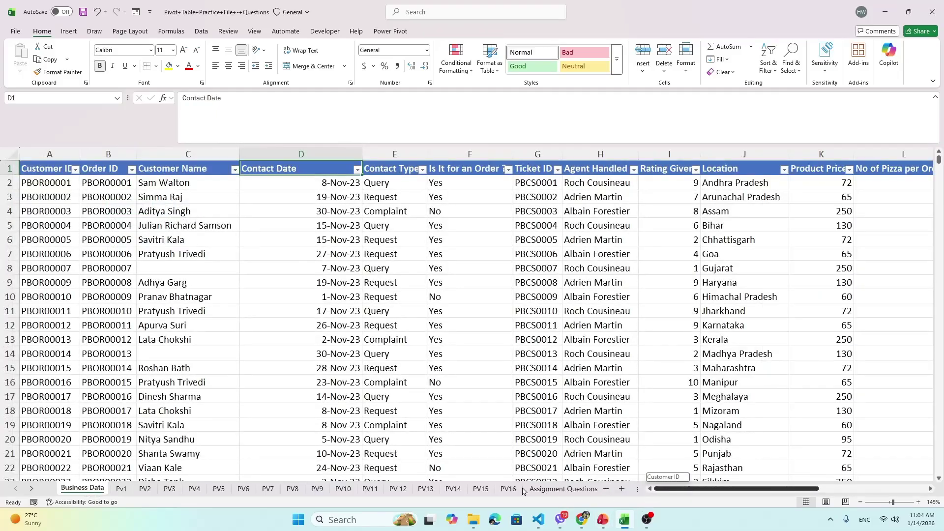
scroll(421, 328, "down", 1, "ctrl")
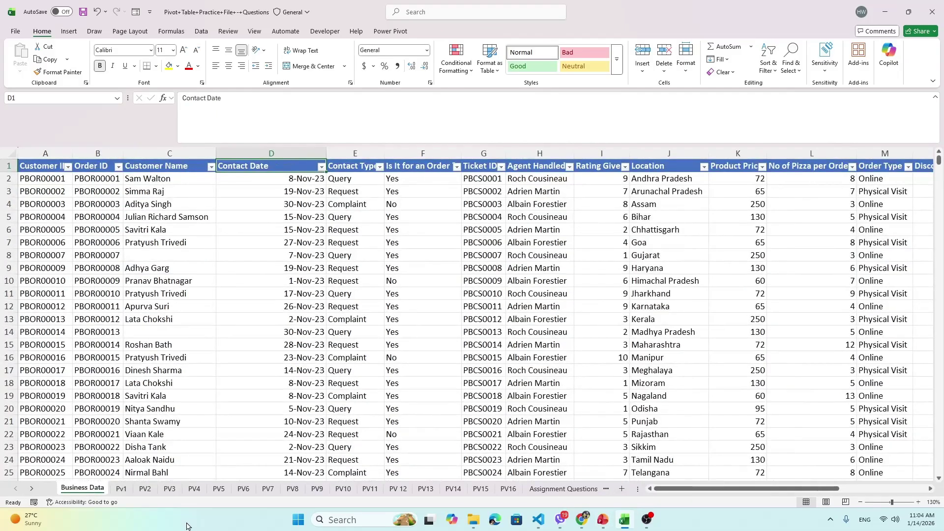
left_click(317, 489)
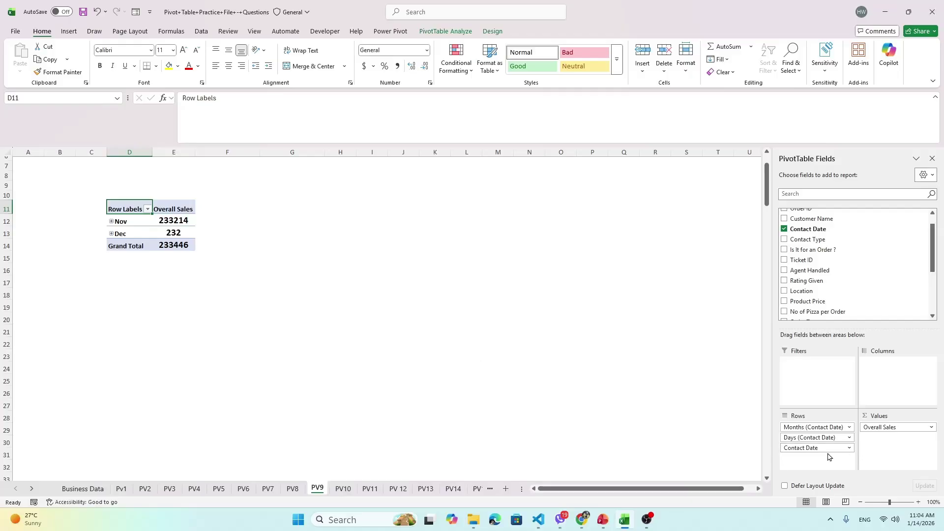
key("ctrl")
key("ctrl")
Step: Expand the Nov and Dec groups one after the other to examine their daily sales, collapsing each again
left_click(112, 222)
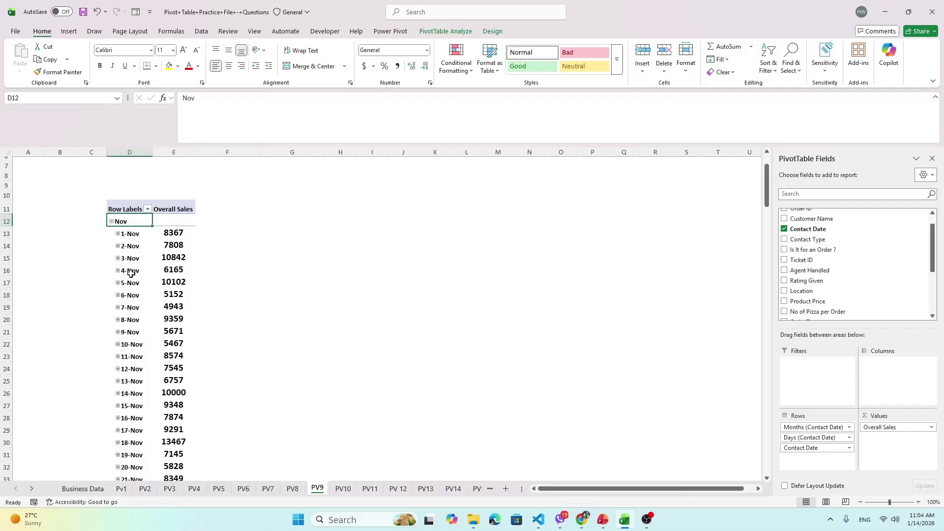
scroll(142, 325, "down", 5)
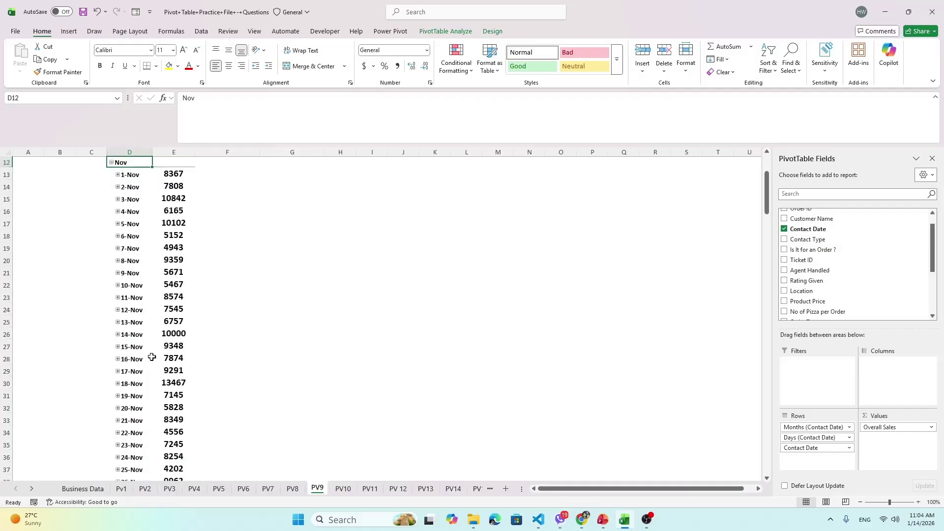
scroll(161, 373, "up", 7)
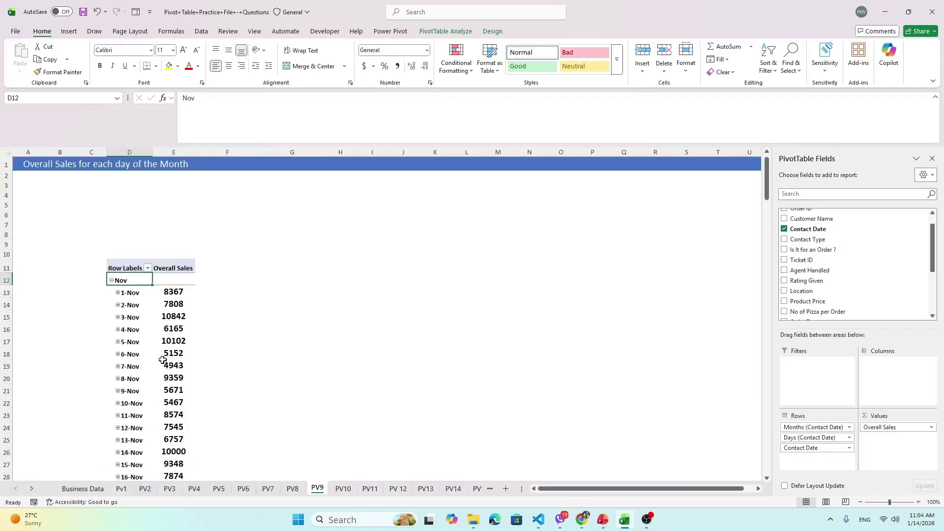
left_click(111, 281)
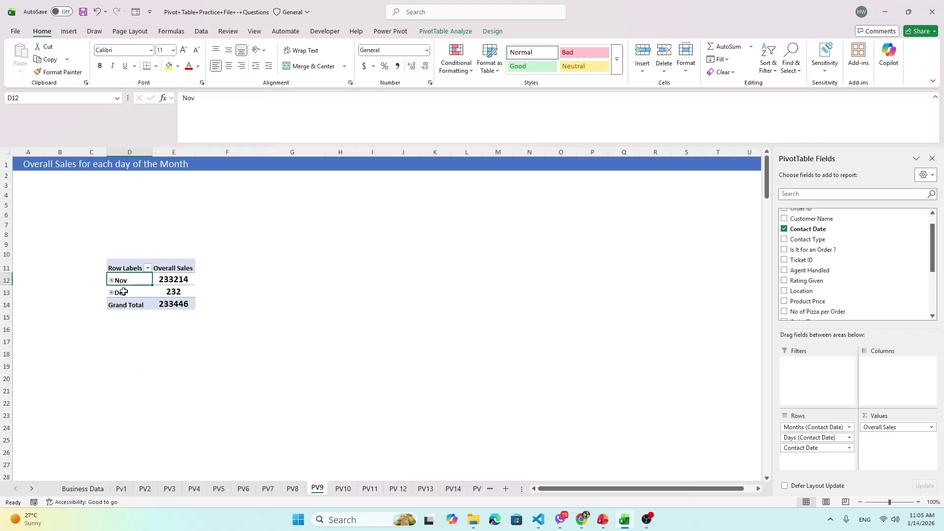
left_click(111, 293)
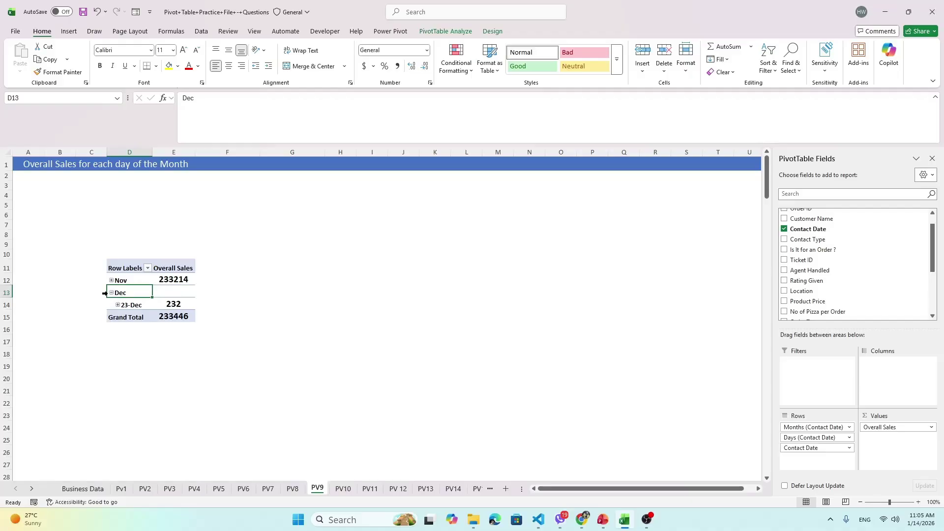
left_click(111, 293)
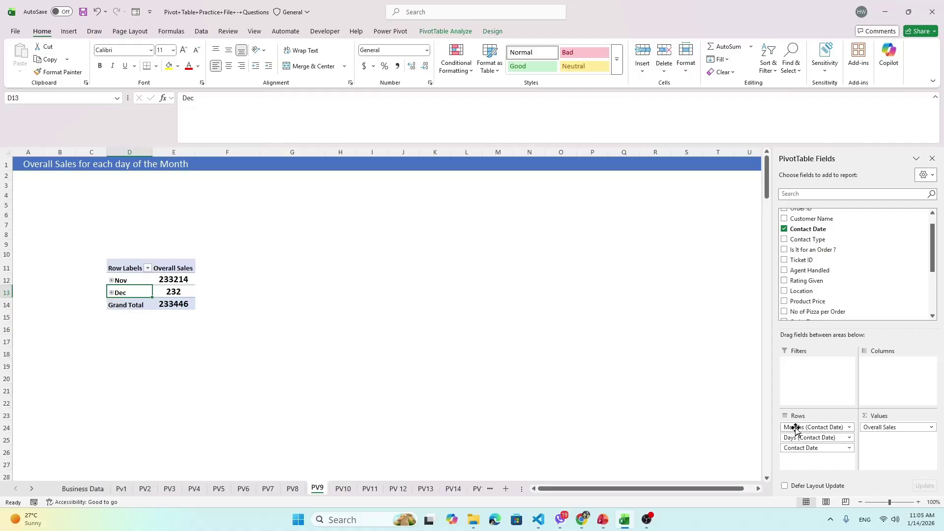
Step: Remove Months (Contact Date) and Days (Contact Date) from the rows, leaving only Contact Date, and review the daily list down to Grand Total
left_click_drag(796, 429, 691, 436)
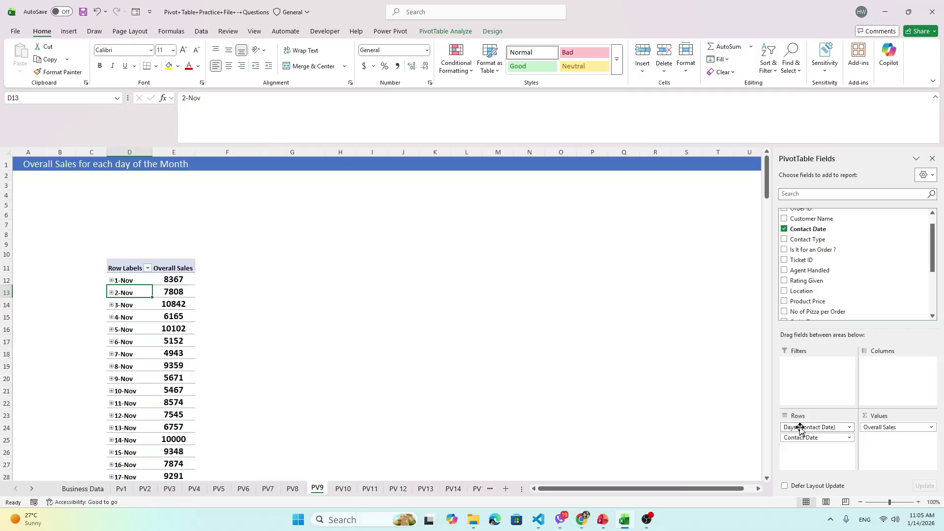
left_click_drag(800, 429, 659, 428)
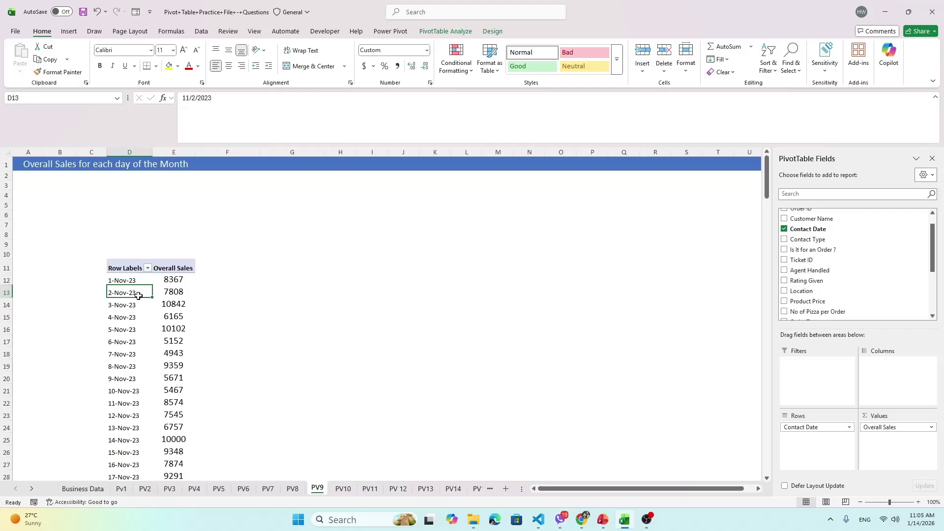
scroll(163, 304, "down", 8)
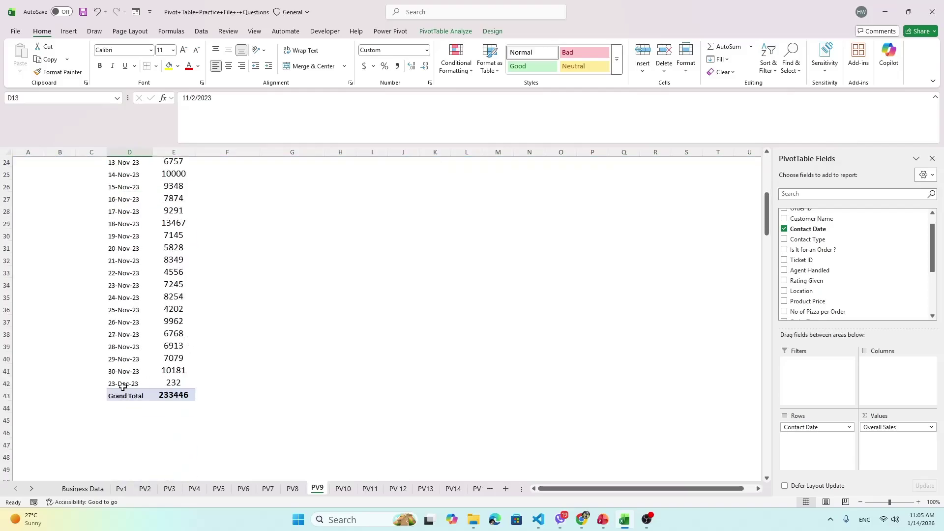
left_click(123, 386)
scroll(170, 283, "up", 3)
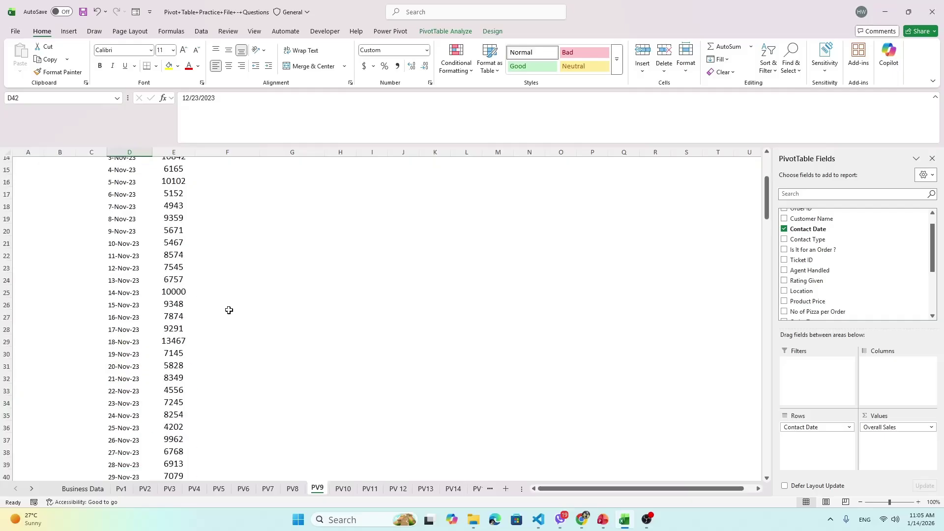
scroll(229, 310, "up", 2)
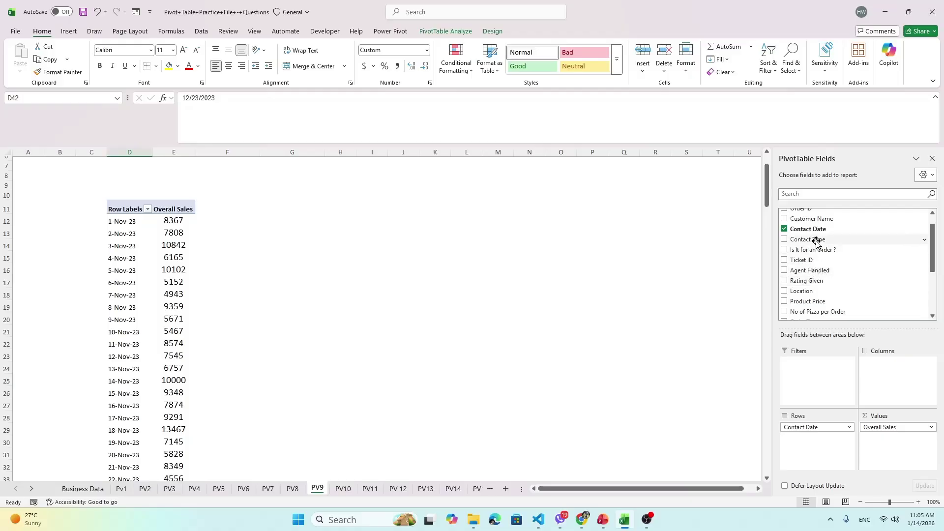
Step: Look through the remaining pivot fields and check the topic list in the slideshow before returning to the PV9 sheet
scroll(819, 231, "down", 3)
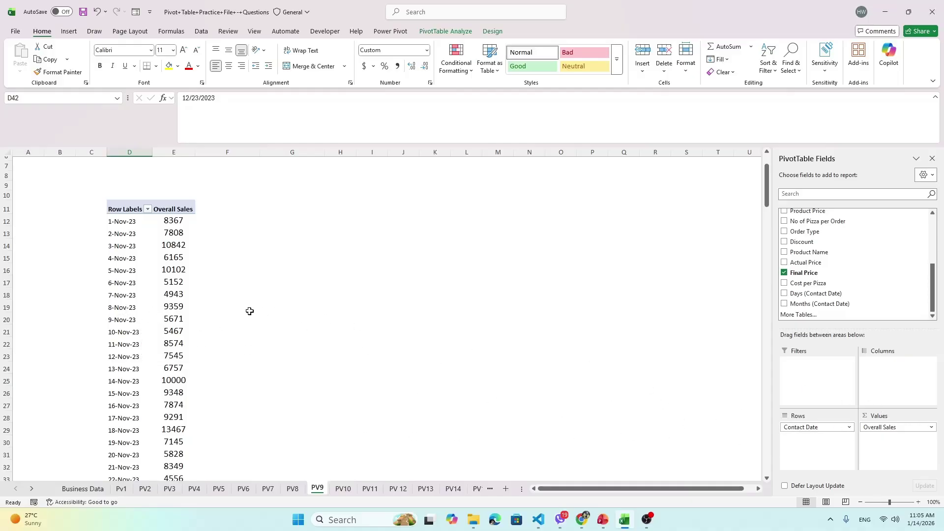
left_click(159, 335)
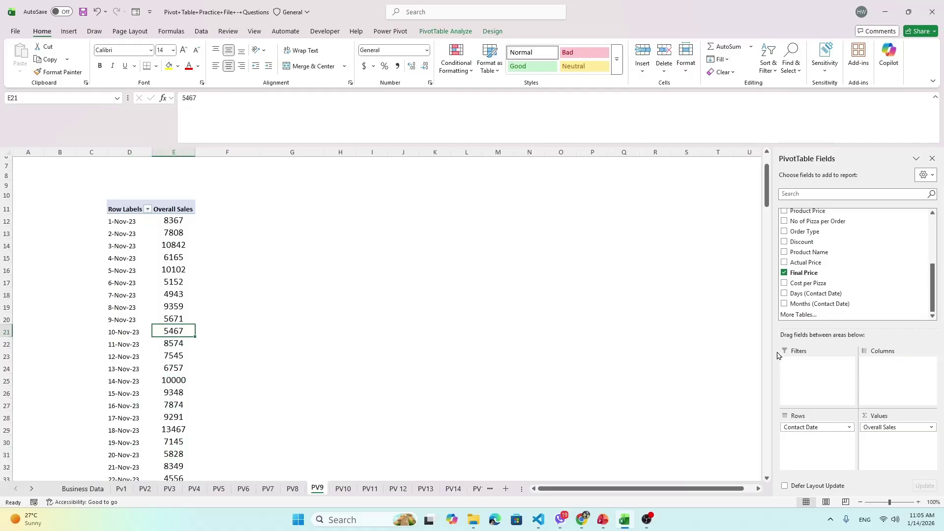
key("alt+Tab")
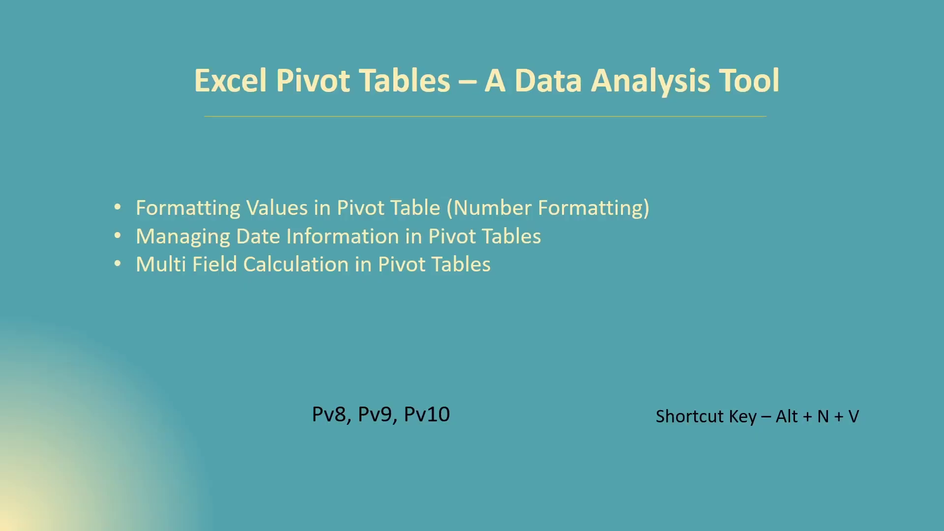
key("alt+Tab")
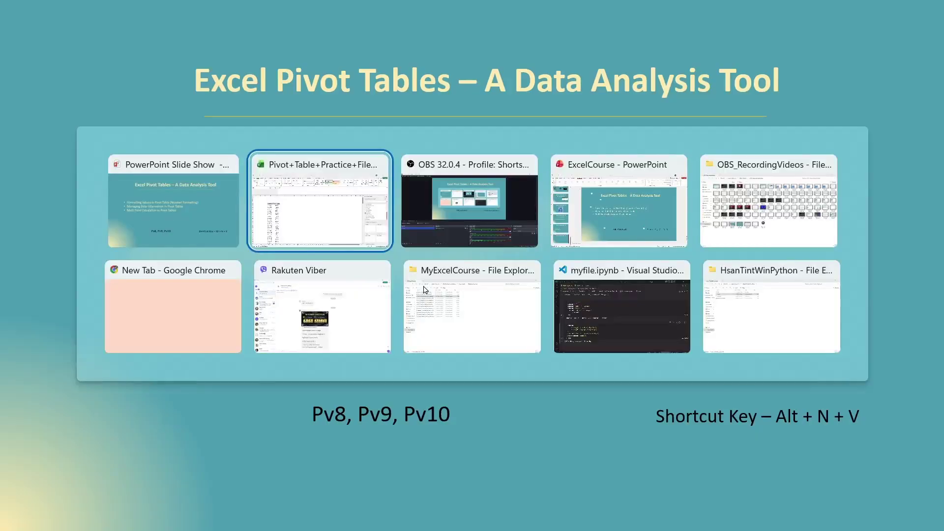
Step: Copy the entire PV9 pivot table, from Row Labels to Grand Total, and paste it at cell D4 of the PV10 sheet
left_click(149, 265)
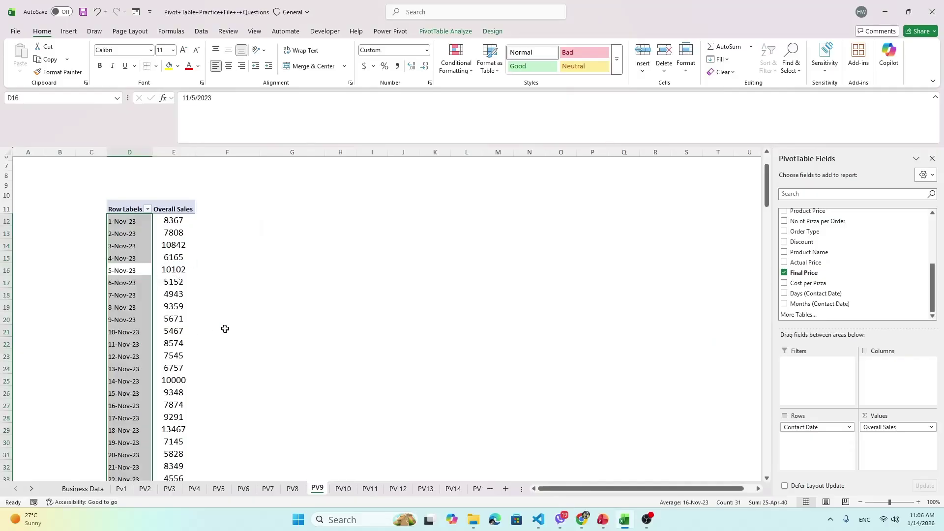
left_click(164, 265)
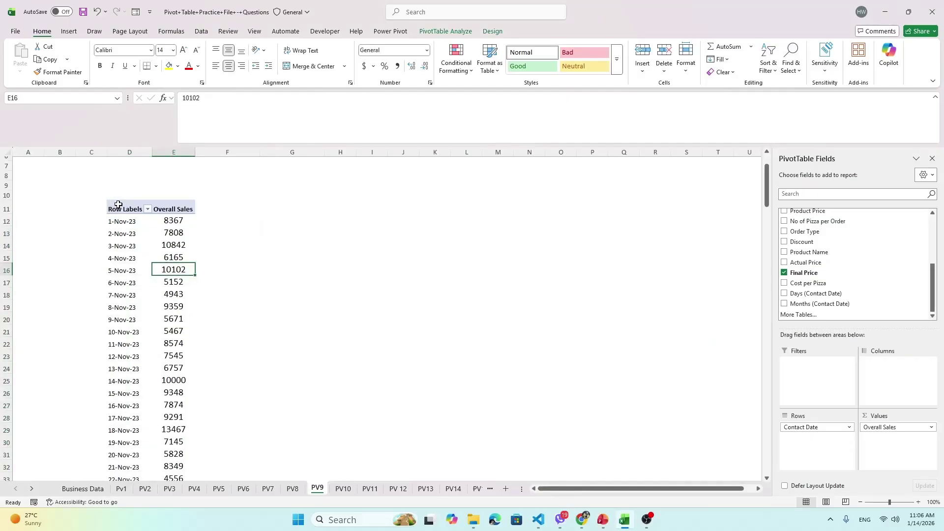
left_click_drag(121, 205, 170, 410)
key("ctrl+c")
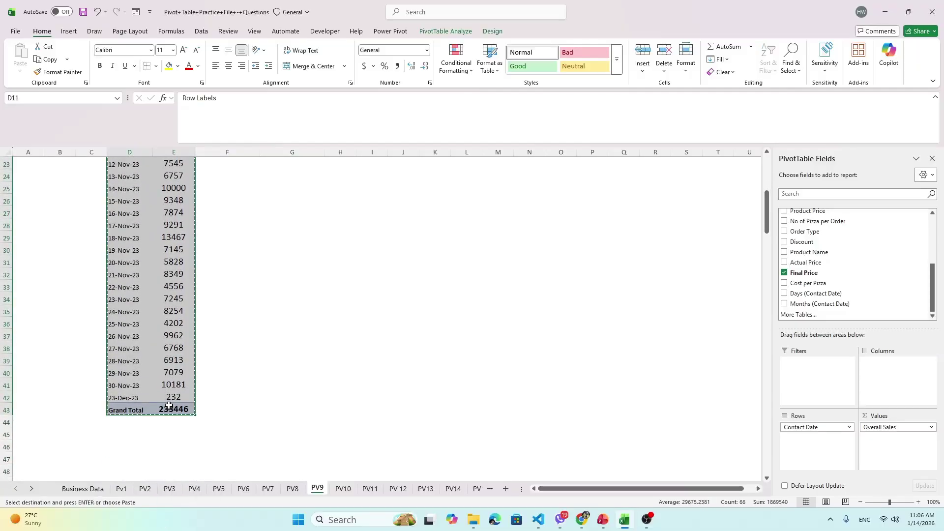
left_click(151, 279)
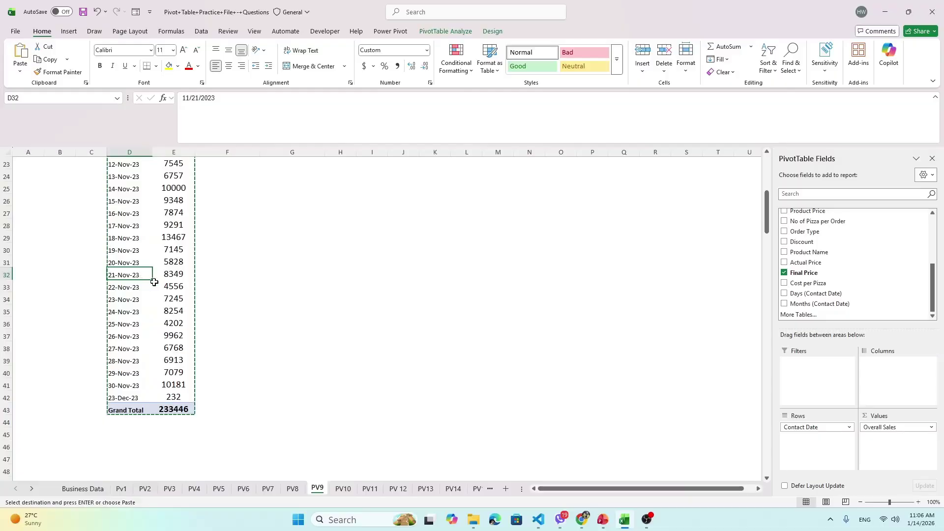
key("ctrl+a")
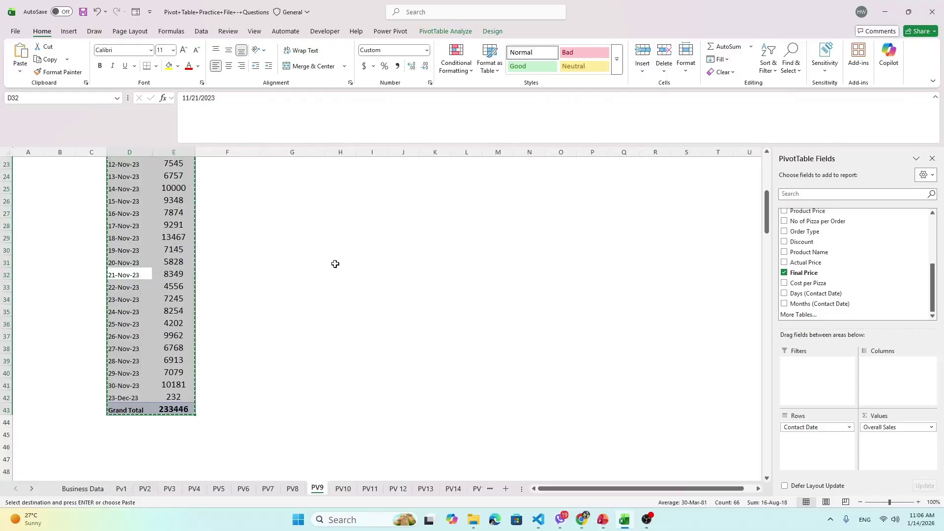
scroll(331, 376, "up", 2)
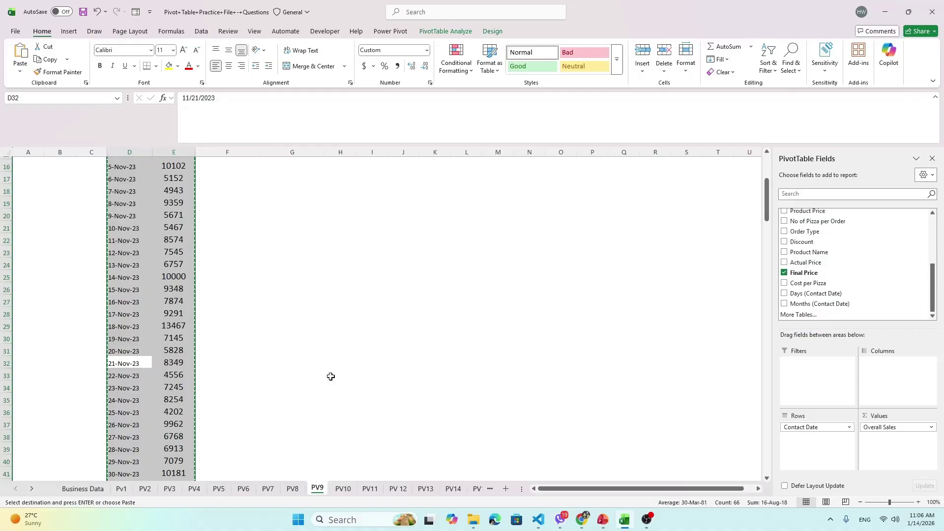
left_click(343, 489)
left_click(111, 198)
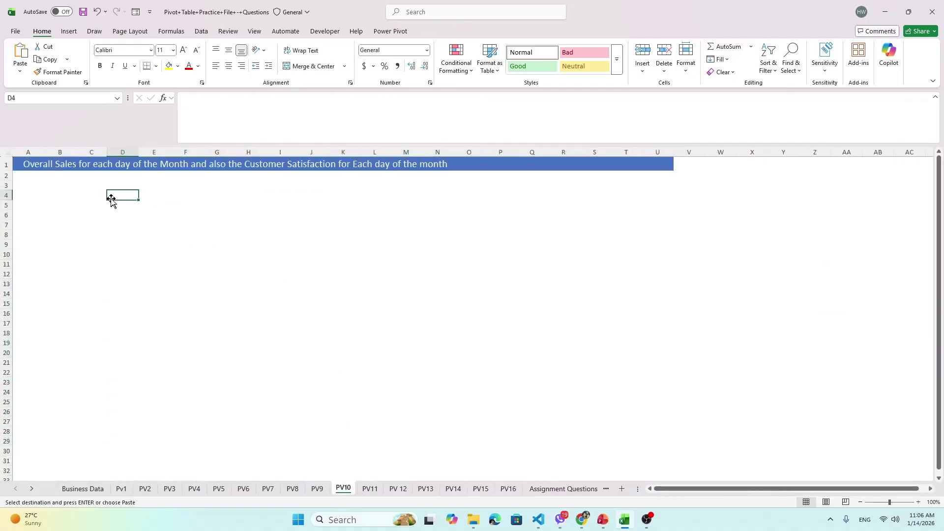
key("ctrl+v")
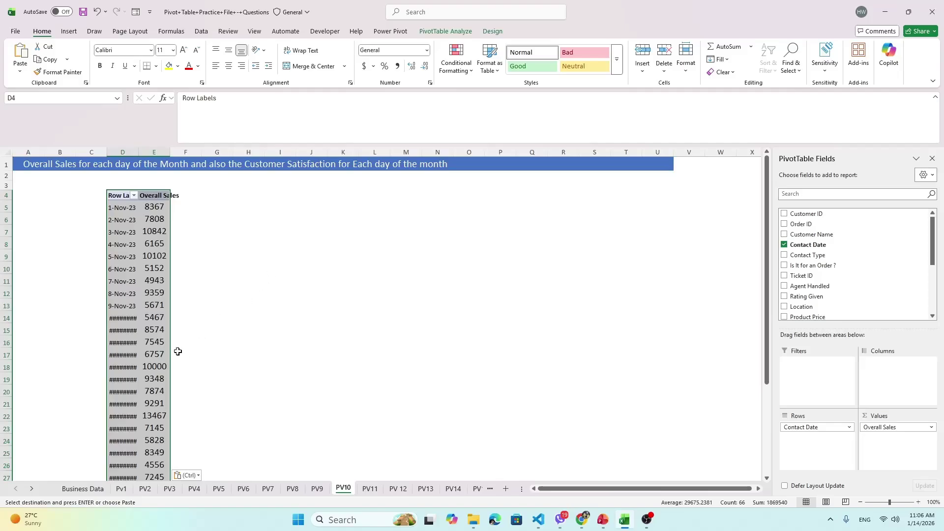
Step: Widen columns D and E on PV10 so that the dates and the Overall Sales header fit
left_click(129, 295)
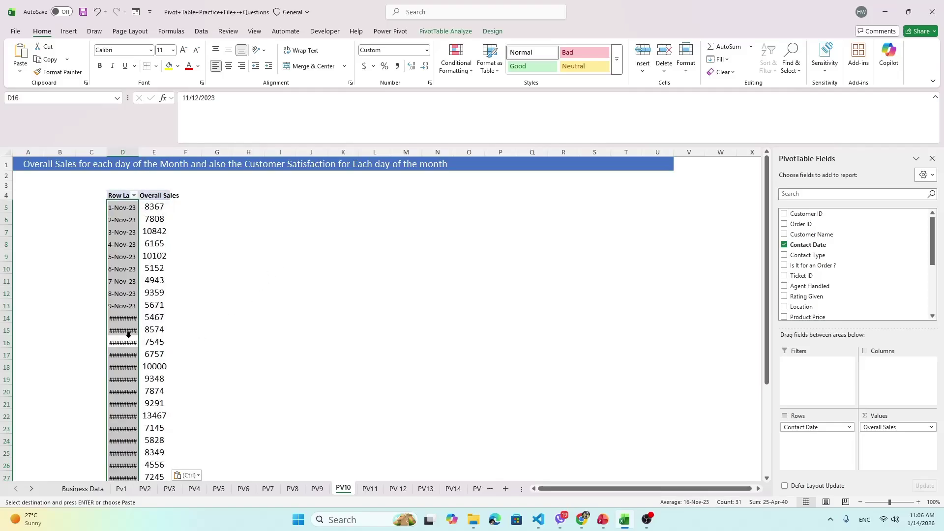
left_click(123, 301)
left_click(130, 328)
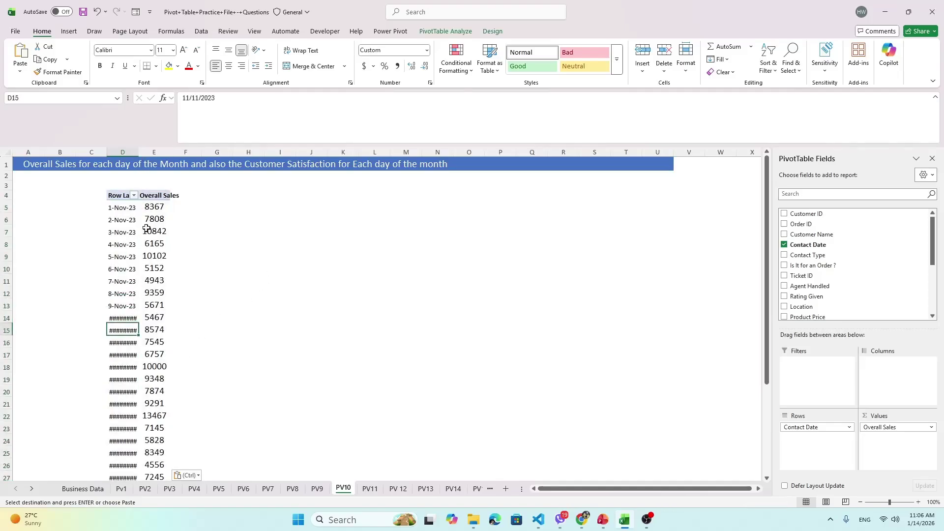
left_click_drag(138, 152, 153, 152)
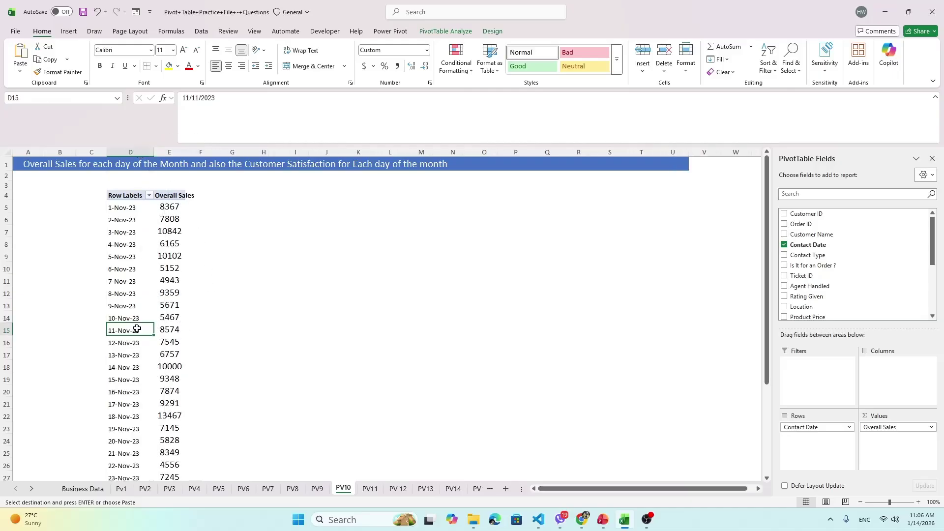
left_click(167, 256)
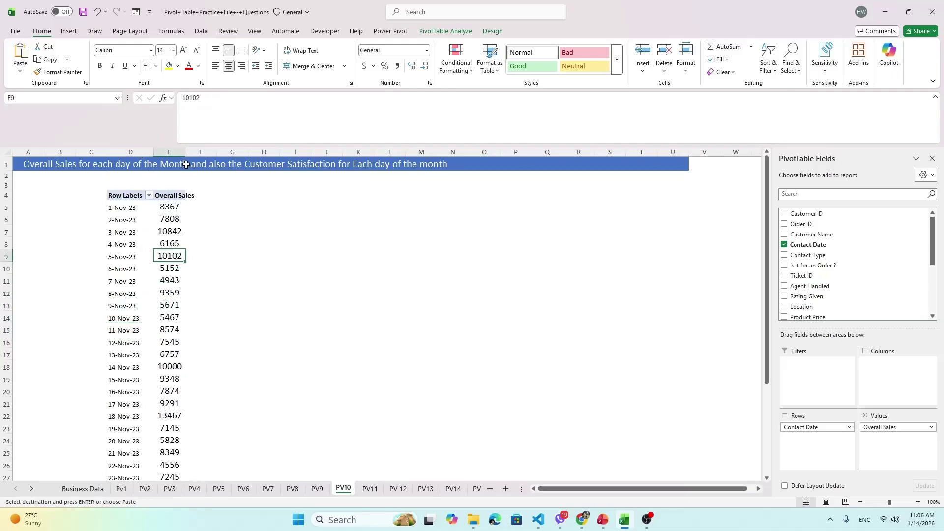
left_click_drag(185, 152, 205, 152)
left_click(163, 295)
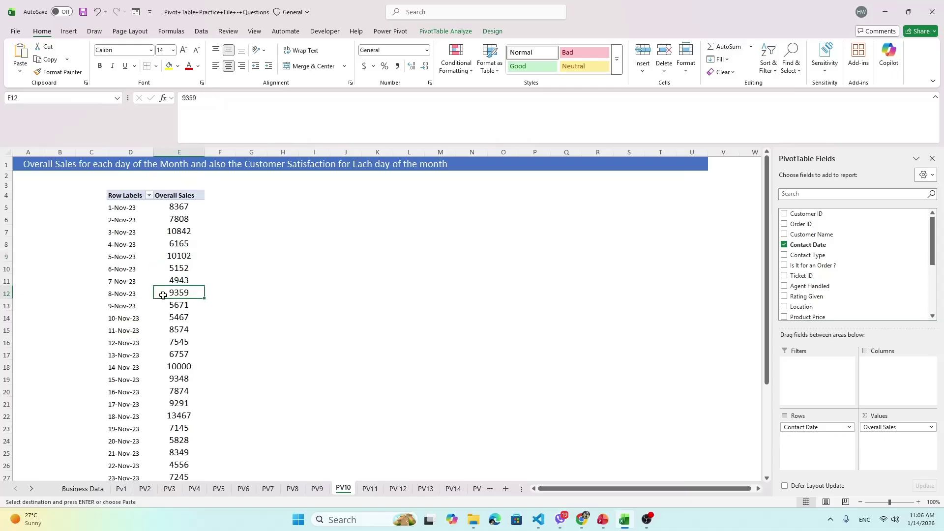
left_click(136, 268)
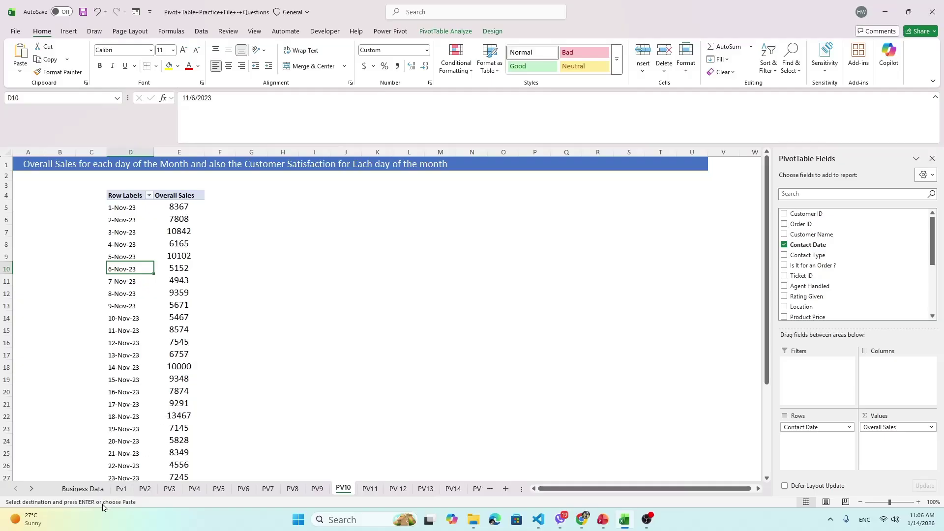
Step: On the Business Data sheet, widen the Rating Given column to fit its header and select the whole column
left_click(92, 491)
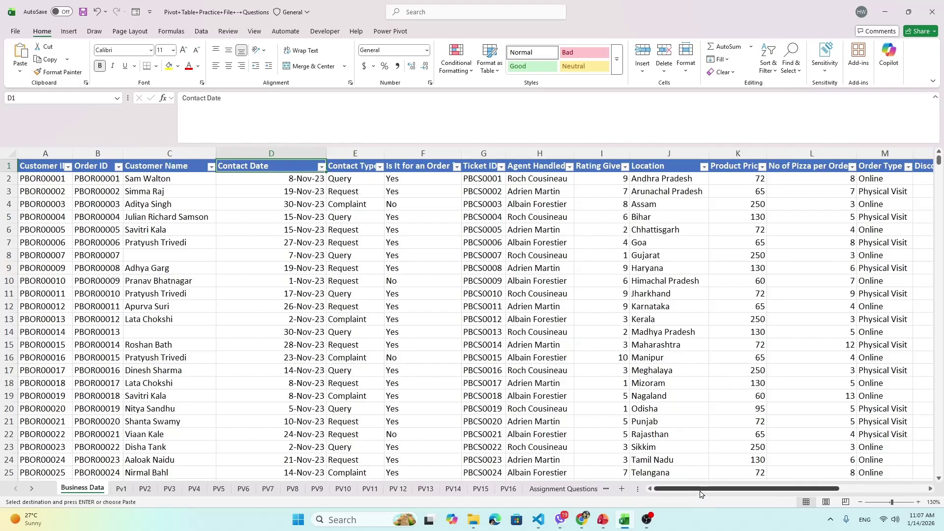
left_click_drag(700, 493, 669, 504)
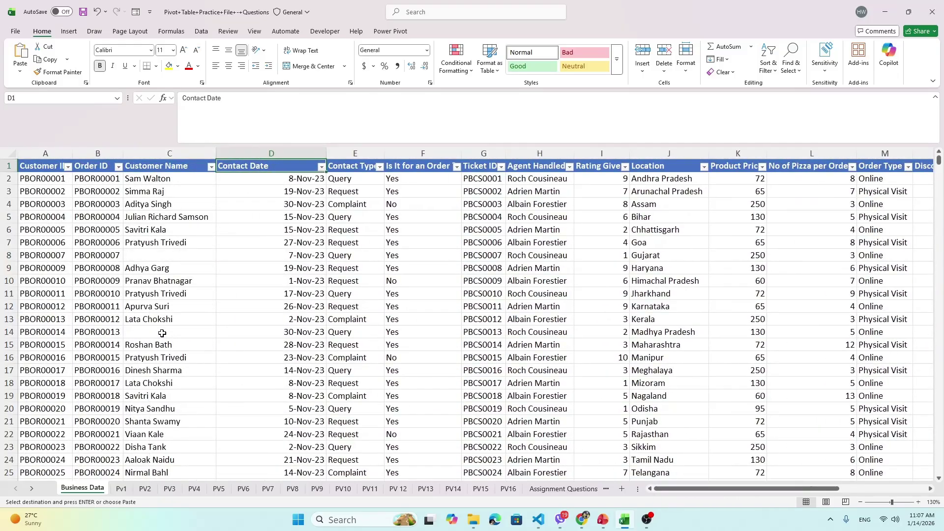
double_click(623, 145)
left_click(618, 148)
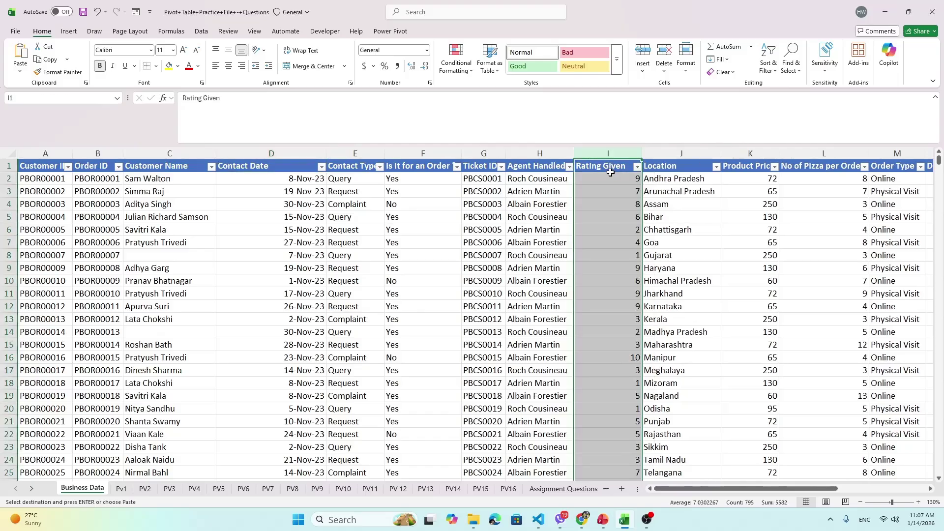
Step: Add Rating Given to the values of the PV10 pivot table and summarize it by Average
left_click(347, 489)
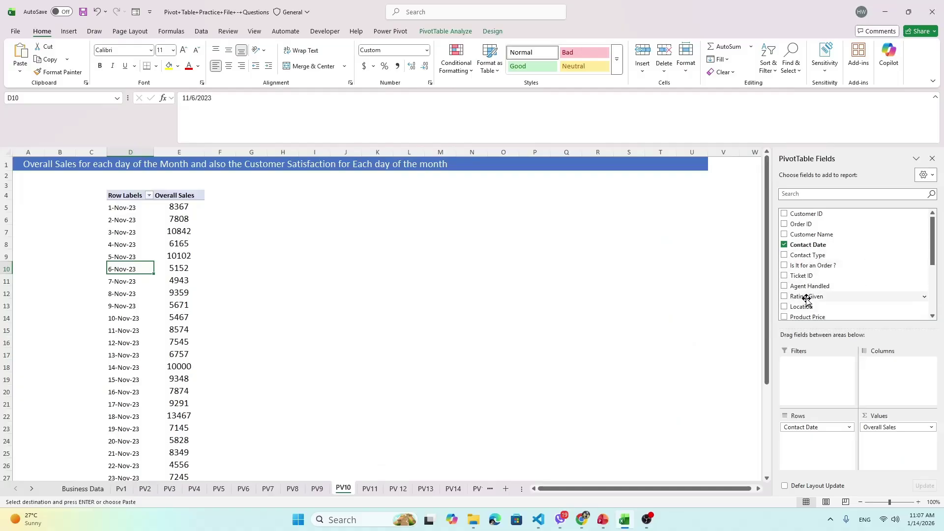
left_click_drag(804, 295, 901, 454)
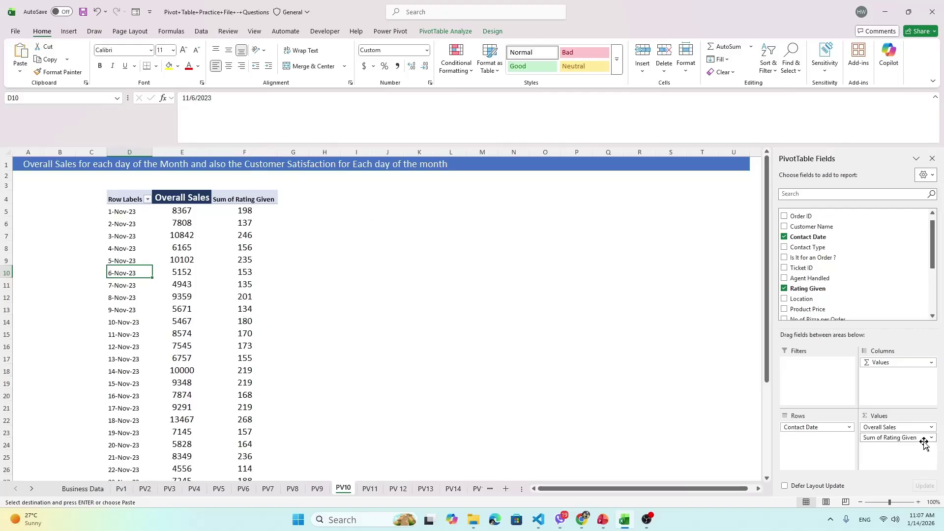
left_click(917, 438)
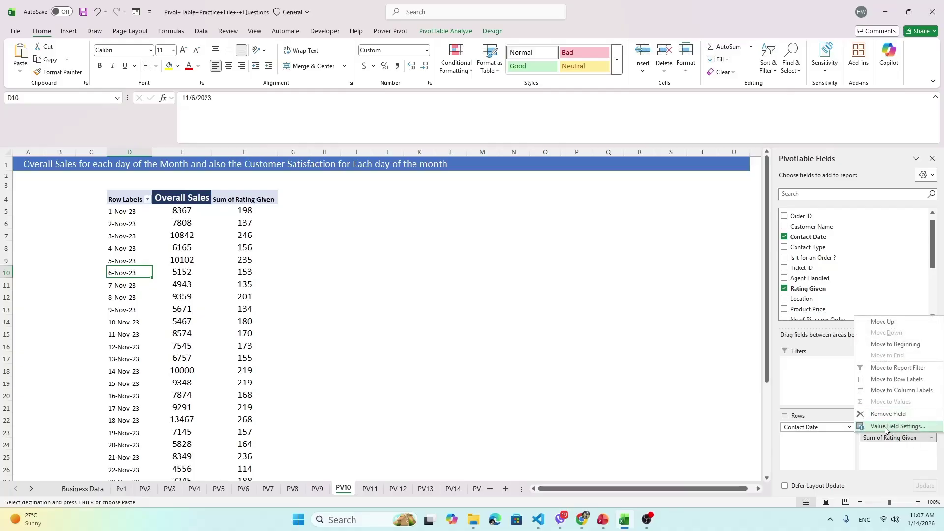
left_click(887, 426)
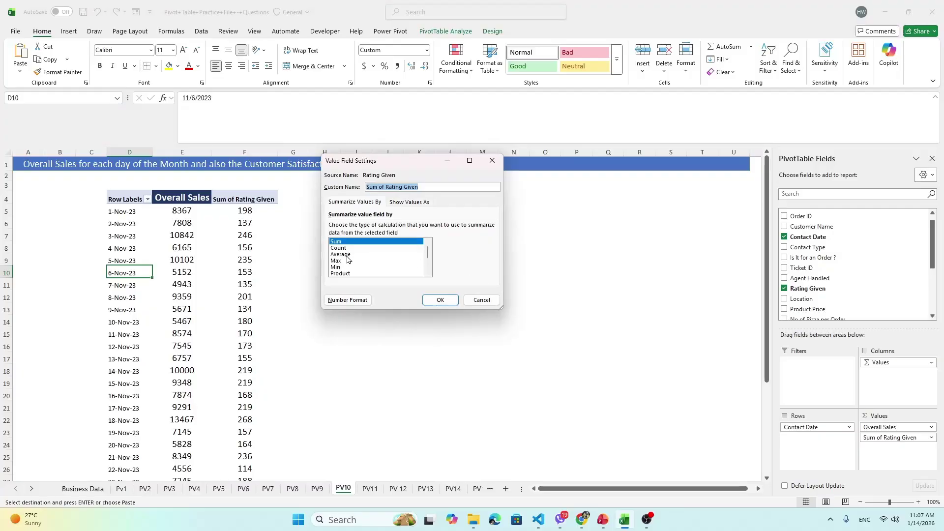
left_click(346, 257)
left_click(440, 300)
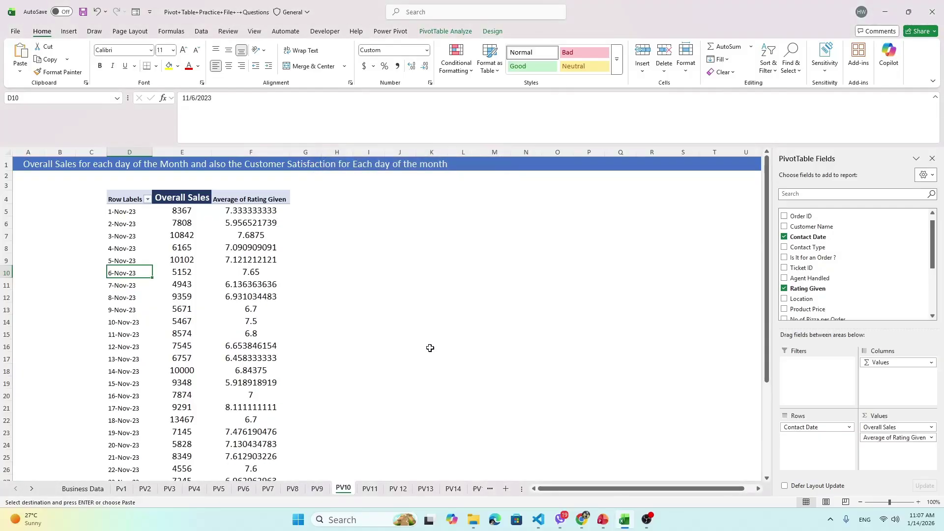
Step: Set the number format of the Average of Rating Given values to Number with 0 decimal places
left_click(258, 211)
right_click(257, 213)
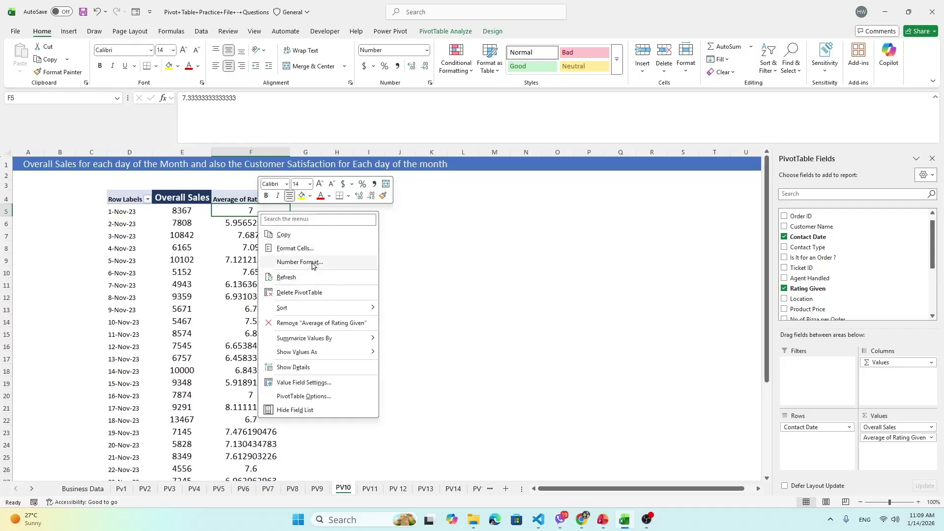
left_click(300, 262)
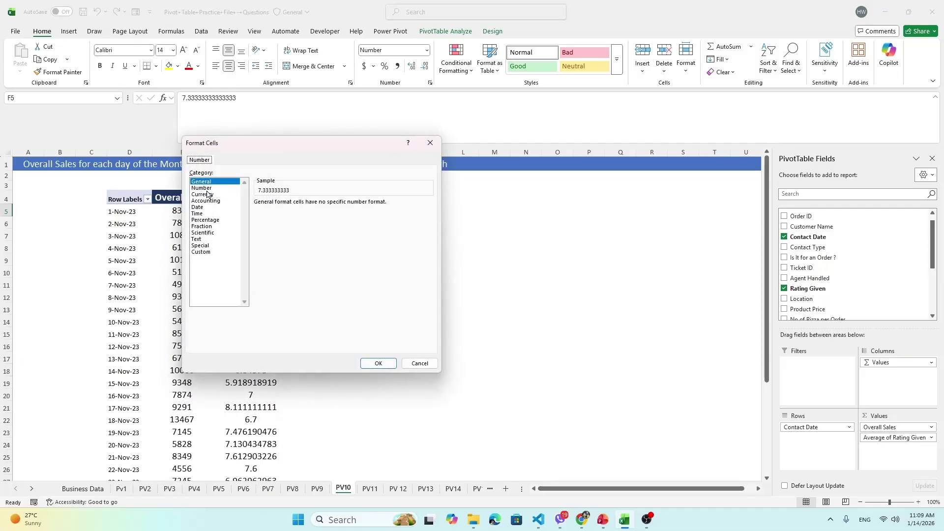
left_click(202, 189)
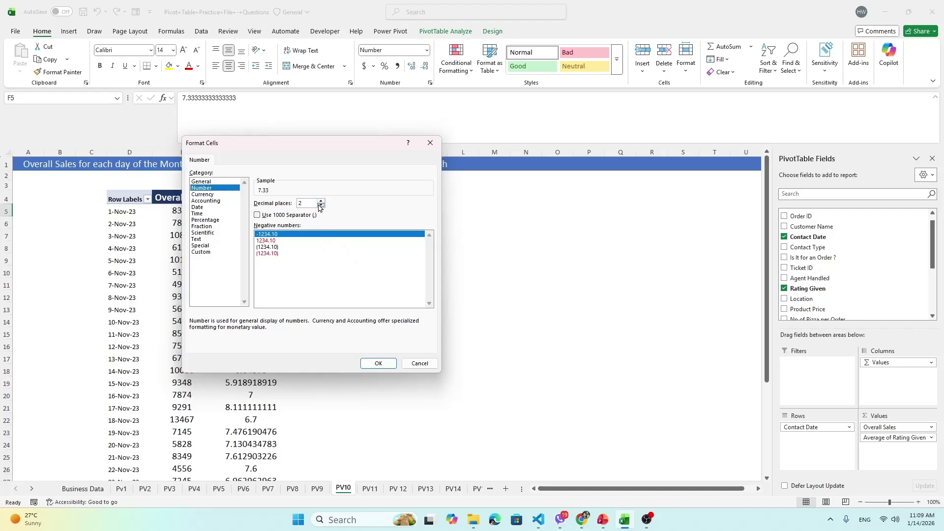
left_click(320, 205)
left_click(320, 205)
left_click(373, 363)
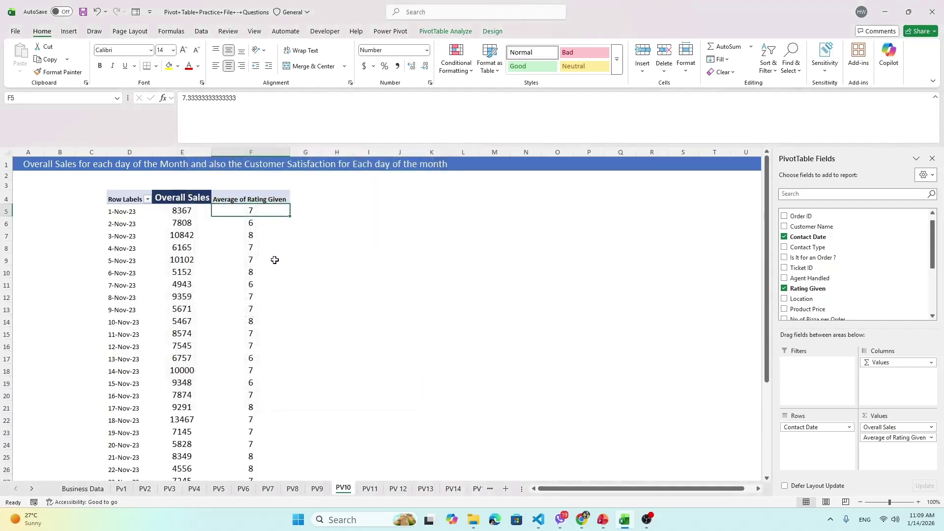
Step: Review the daily average ratings down to Grand Total and widen column F slightly beyond the Average of Rating Given header
left_click(271, 250)
scroll(266, 344, "down", 5)
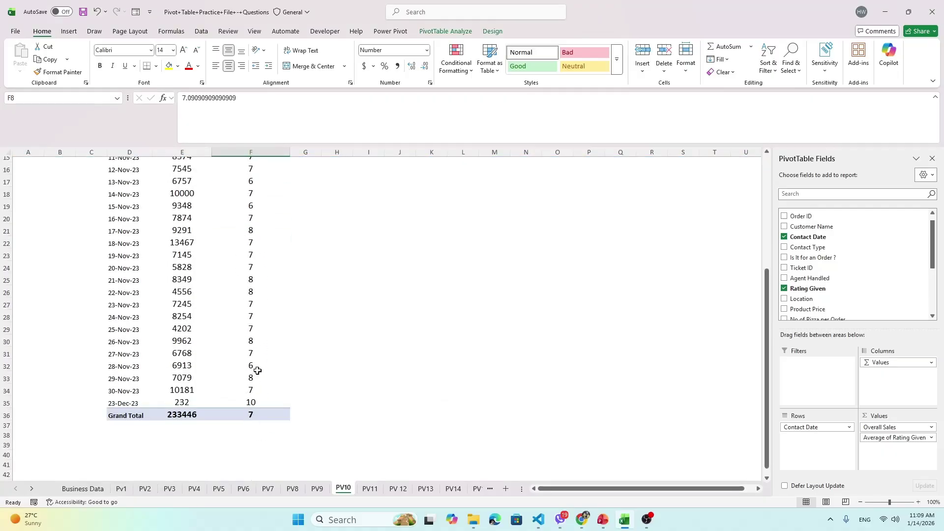
scroll(261, 320, "up", 5)
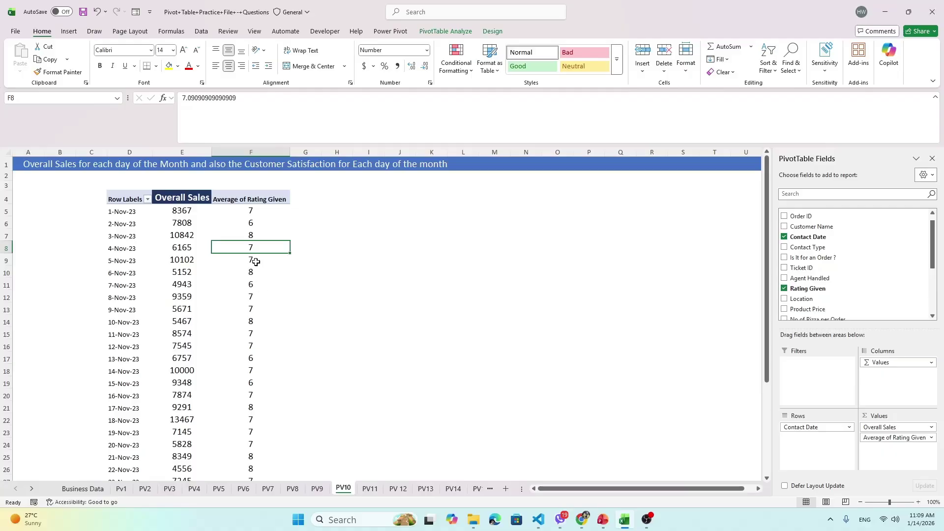
left_click(255, 215)
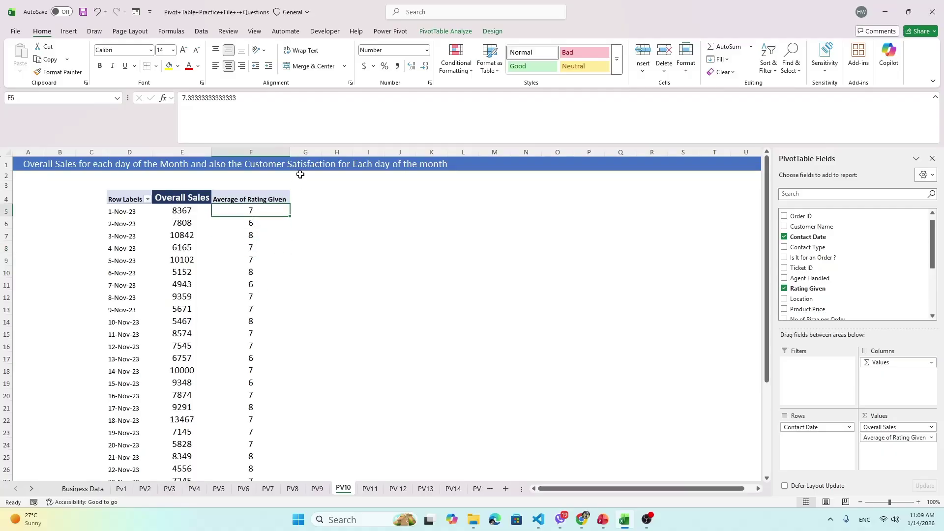
left_click_drag(289, 155, 301, 155)
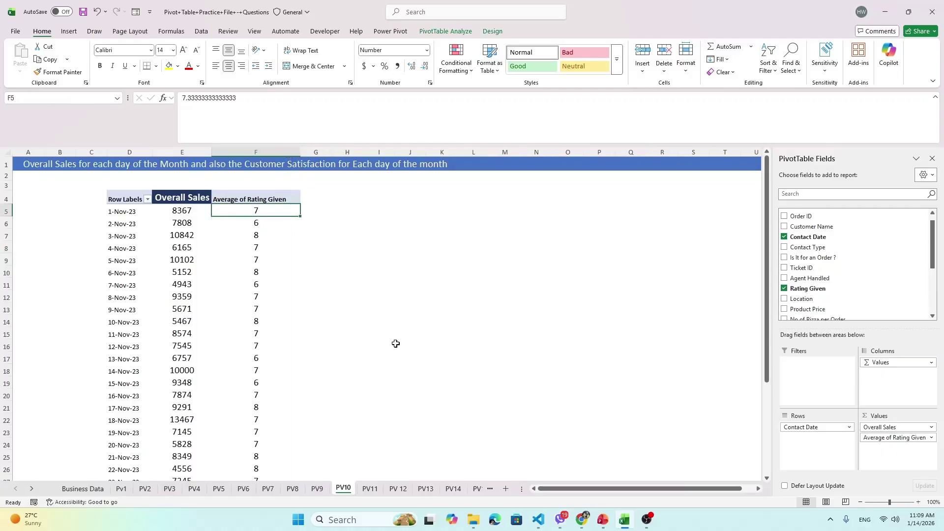
Step: Compare Overall Sales with Average of Rating Given day by day, starting with 1-Nov-23 through 3-Nov-23
key("alt+Tab")
left_click(185, 224)
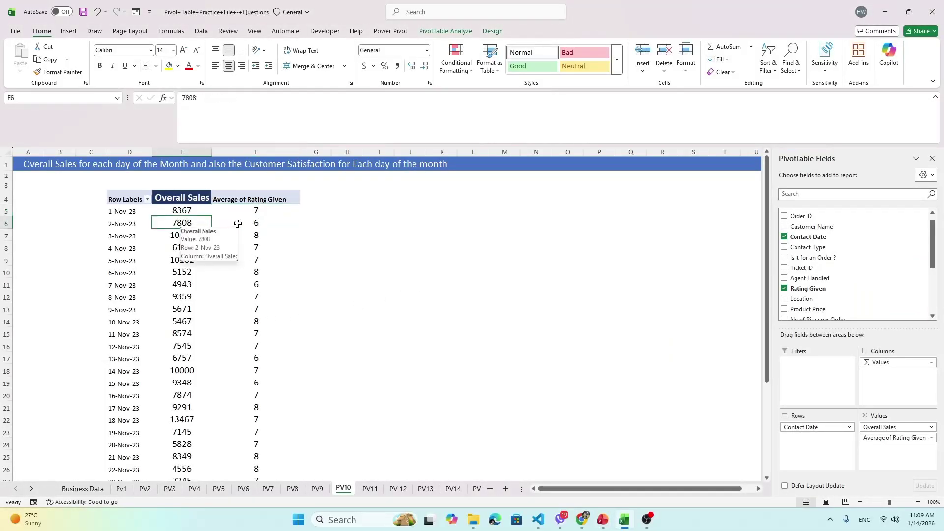
left_click(255, 222)
mouse_move(249, 209)
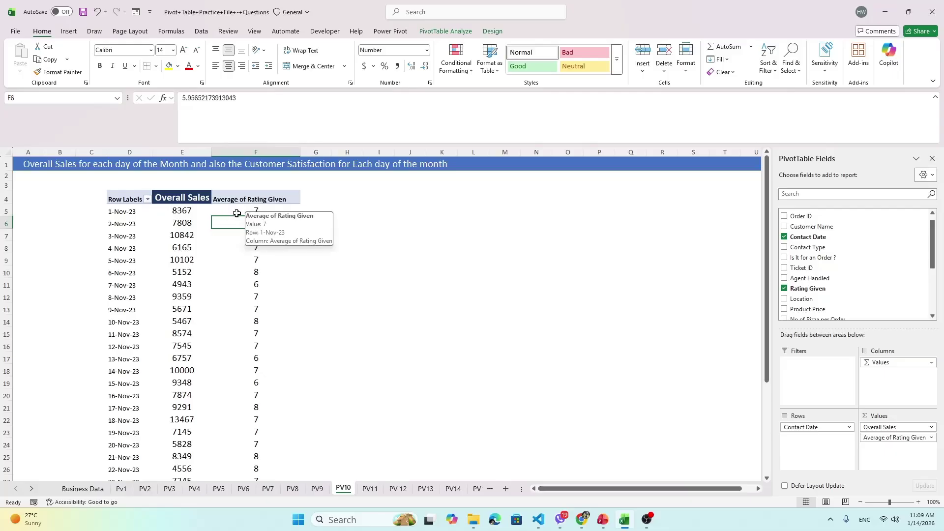
left_click(197, 213)
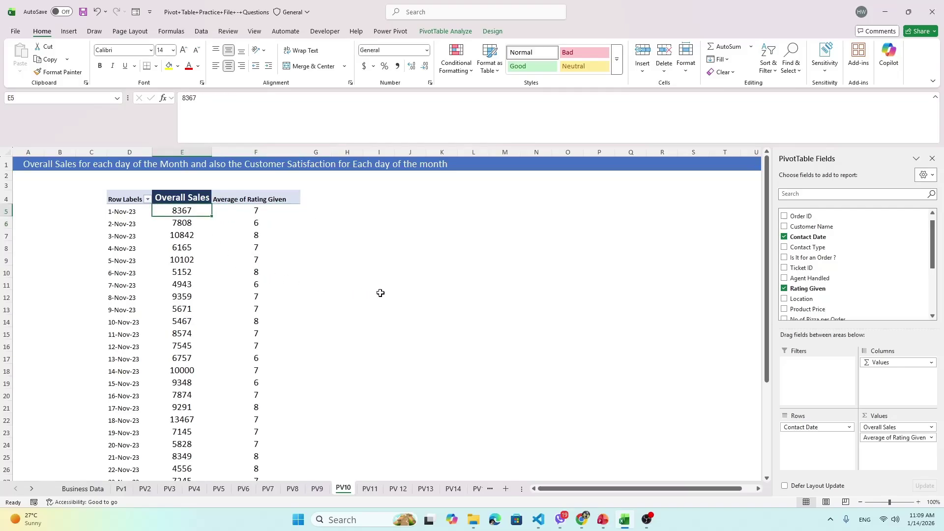
left_click(184, 224)
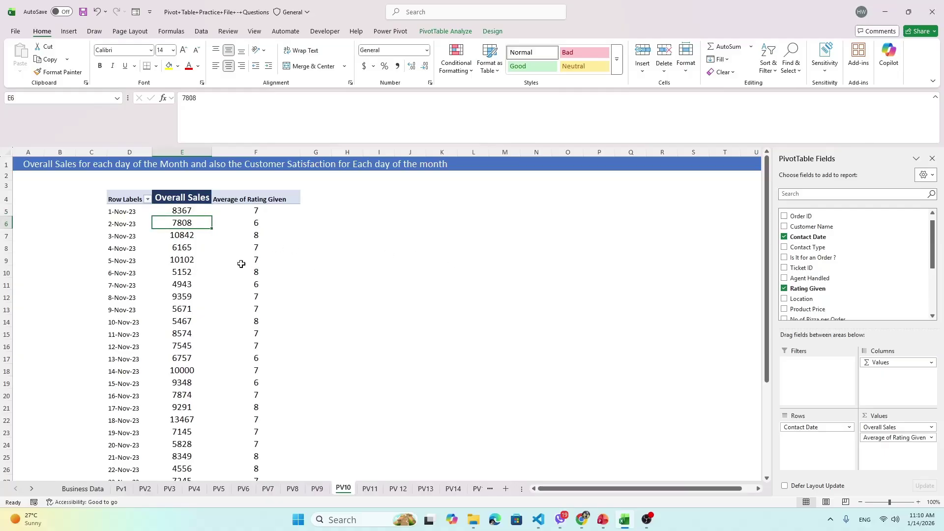
left_click(256, 224)
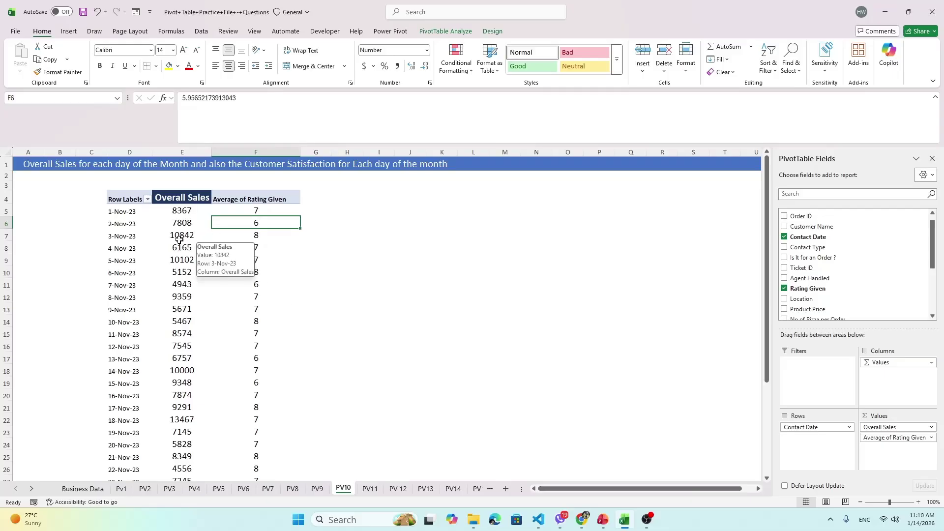
left_click(191, 237)
left_click(252, 237)
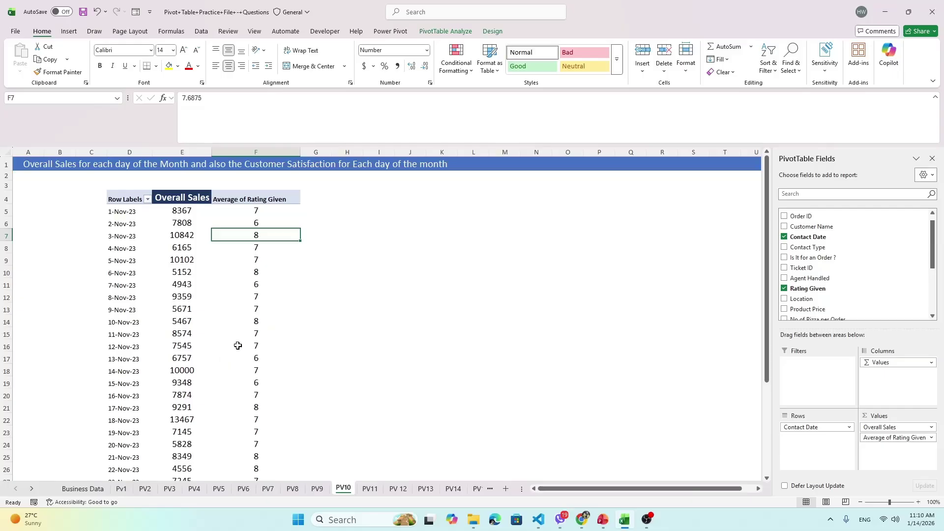
mouse_move(256, 356)
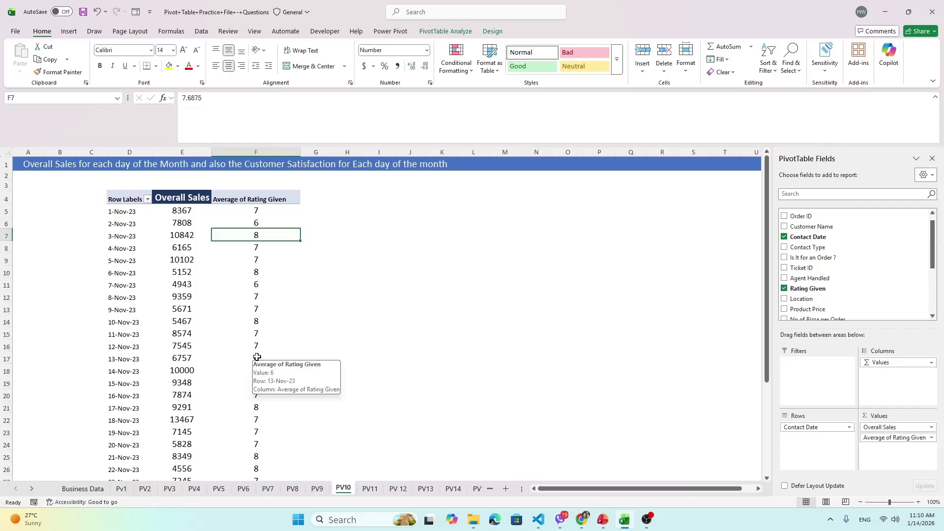